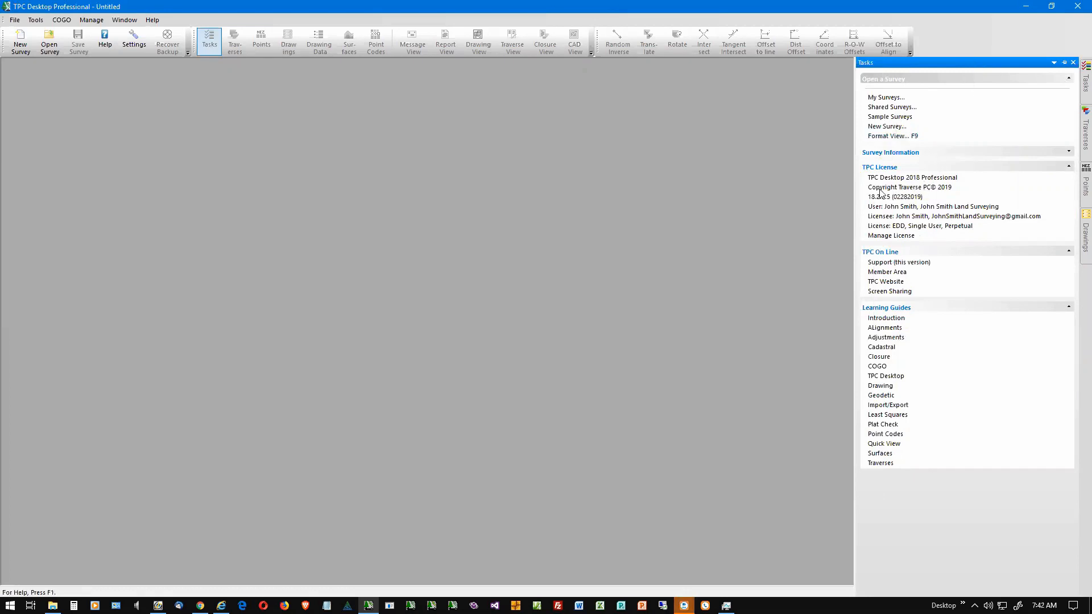
# Step: Open the online License Manager through Manage License and log in to the Traverse PC member area
pyautogui.click(890, 236)
pyautogui.click(709, 142)
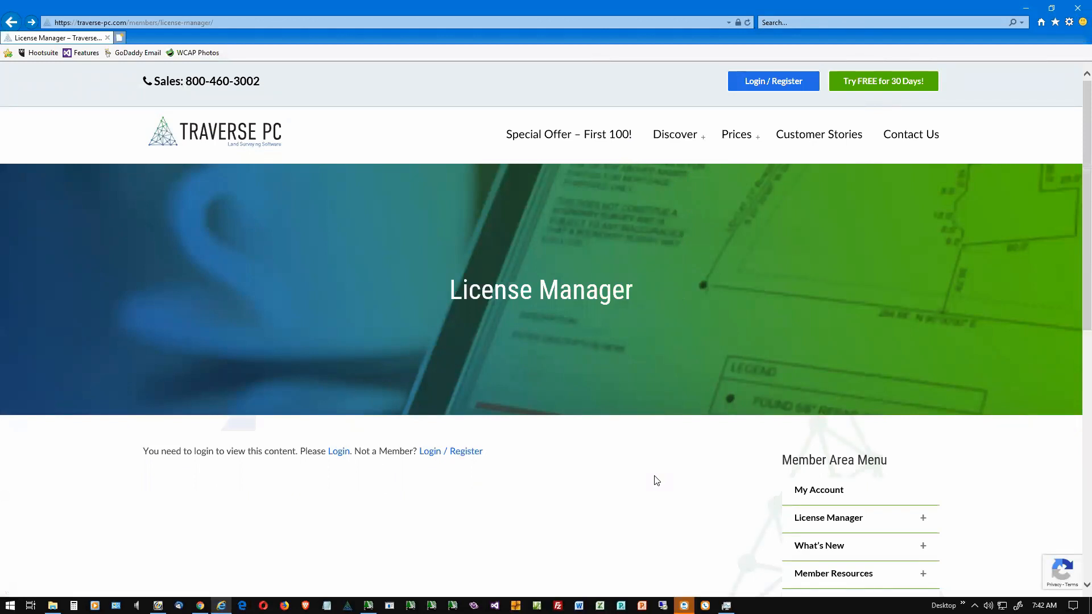
pyautogui.click(337, 452)
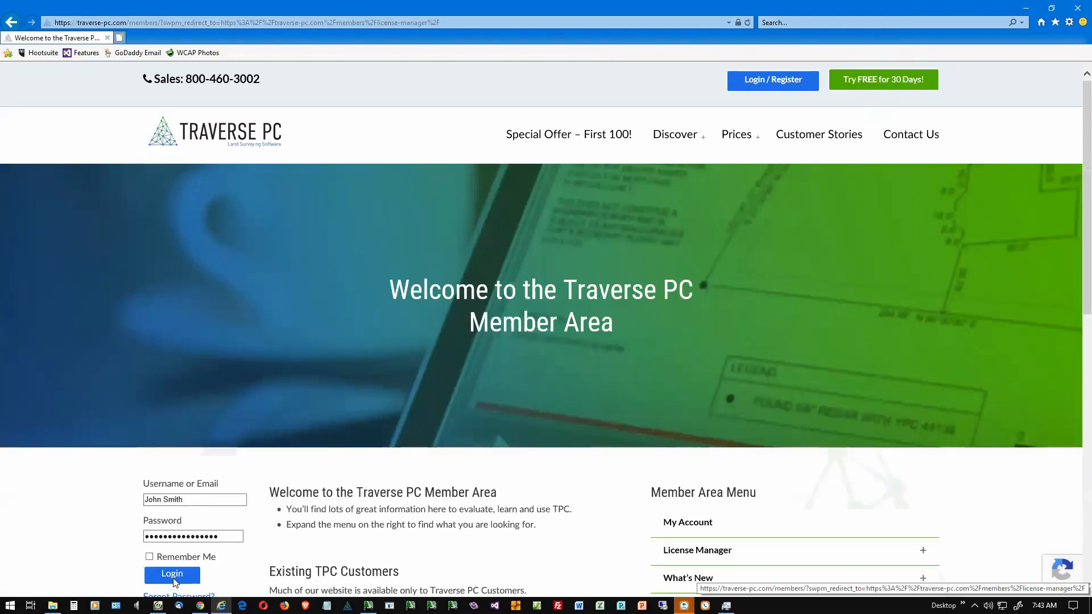
pyautogui.click(174, 577)
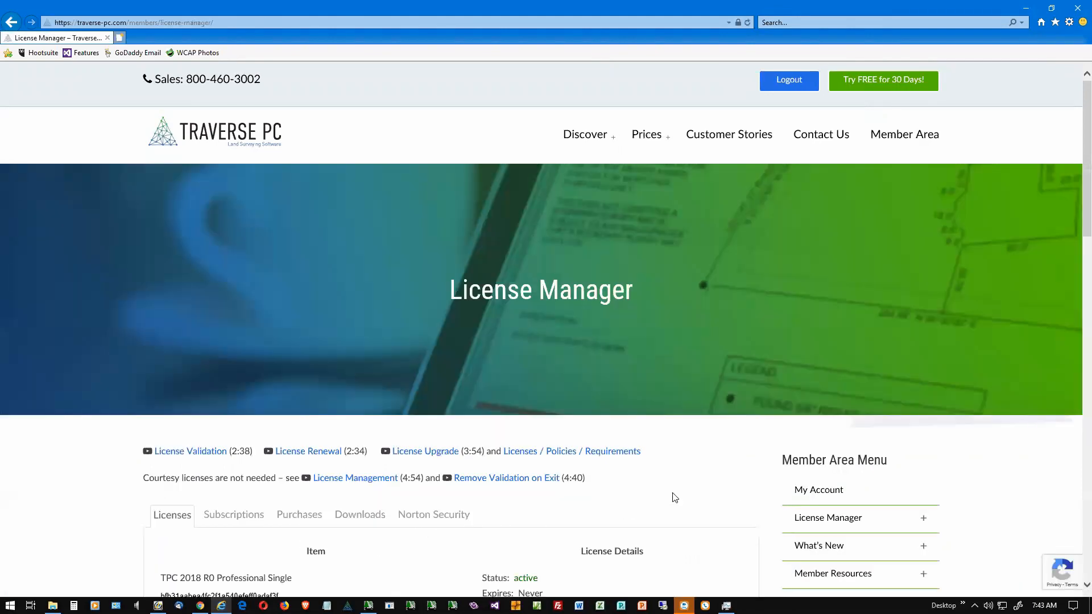
# Step: Download the TPC 2019 R0 BETA Installer listed for TPC Professional Connection and save the setup file
pyautogui.scroll(-3, 675, 495)
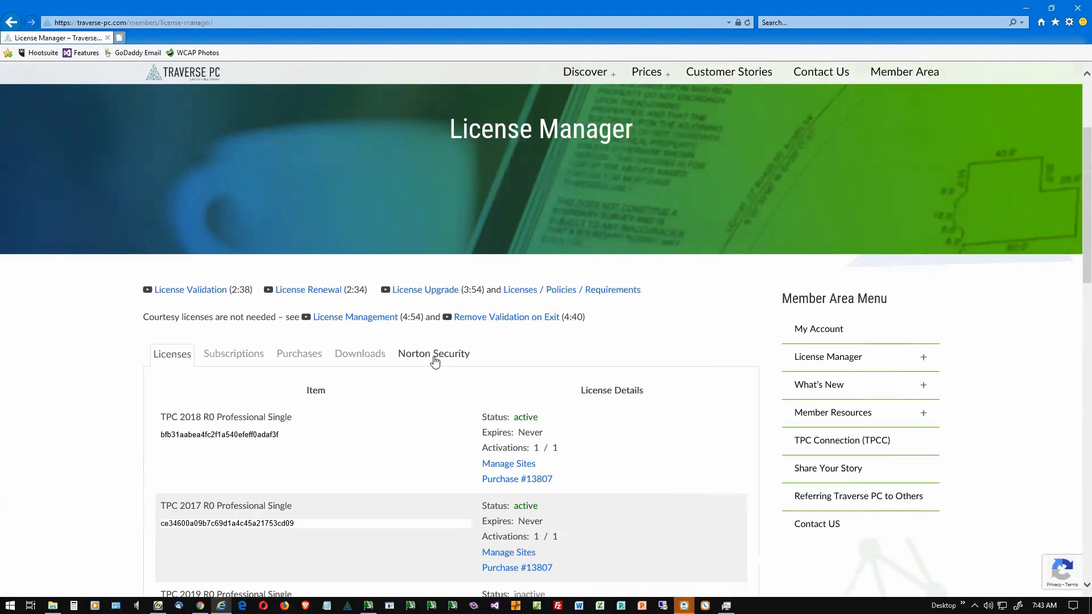
pyautogui.click(360, 354)
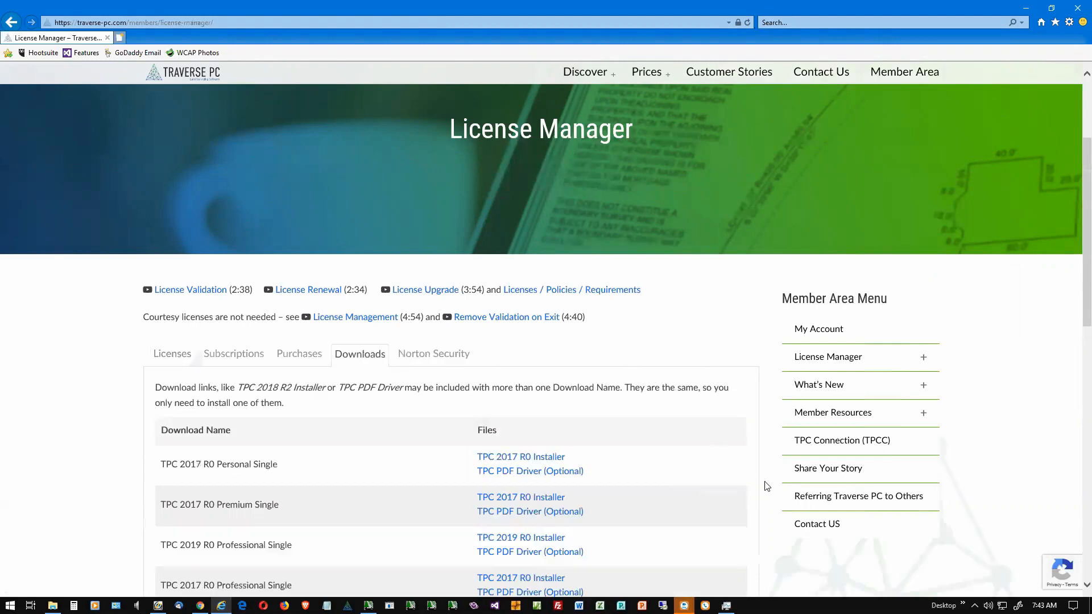
pyautogui.scroll(-2, 767, 486)
pyautogui.scroll(-2, 767, 487)
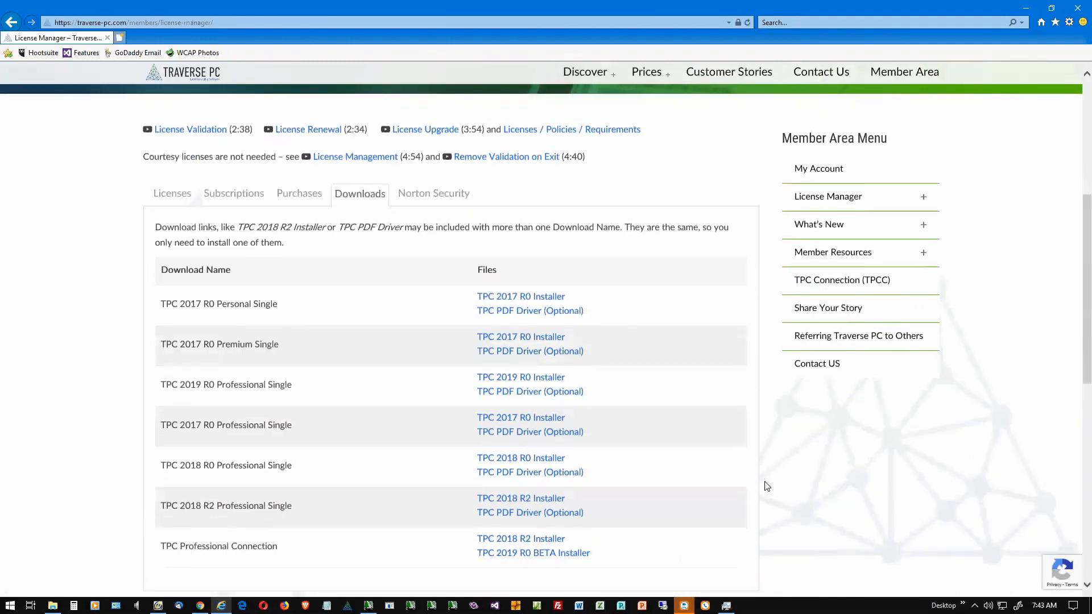
pyautogui.scroll(-2, 767, 486)
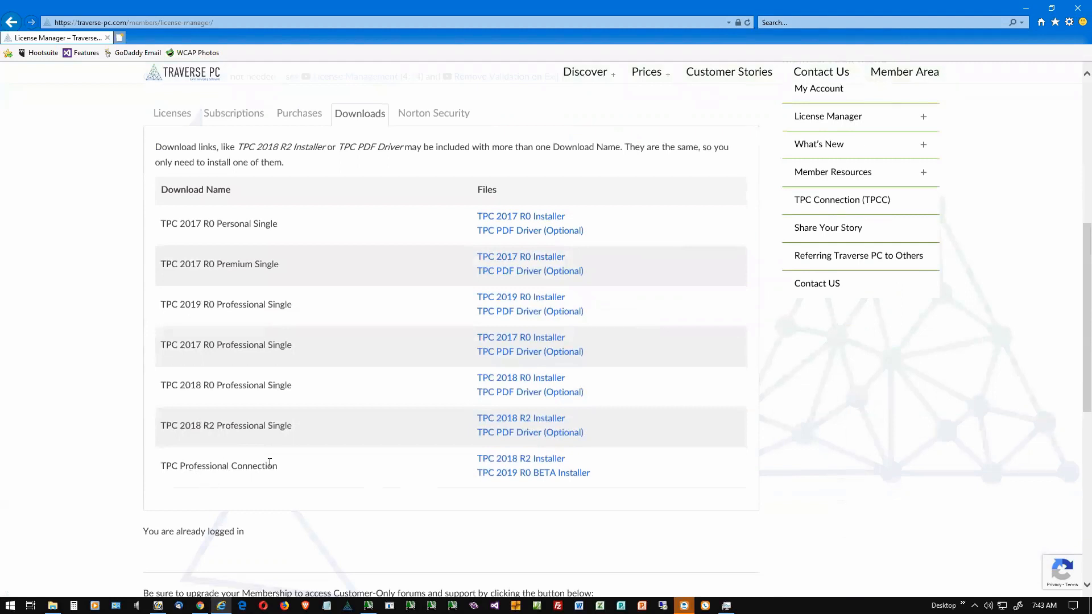
pyautogui.click(539, 481)
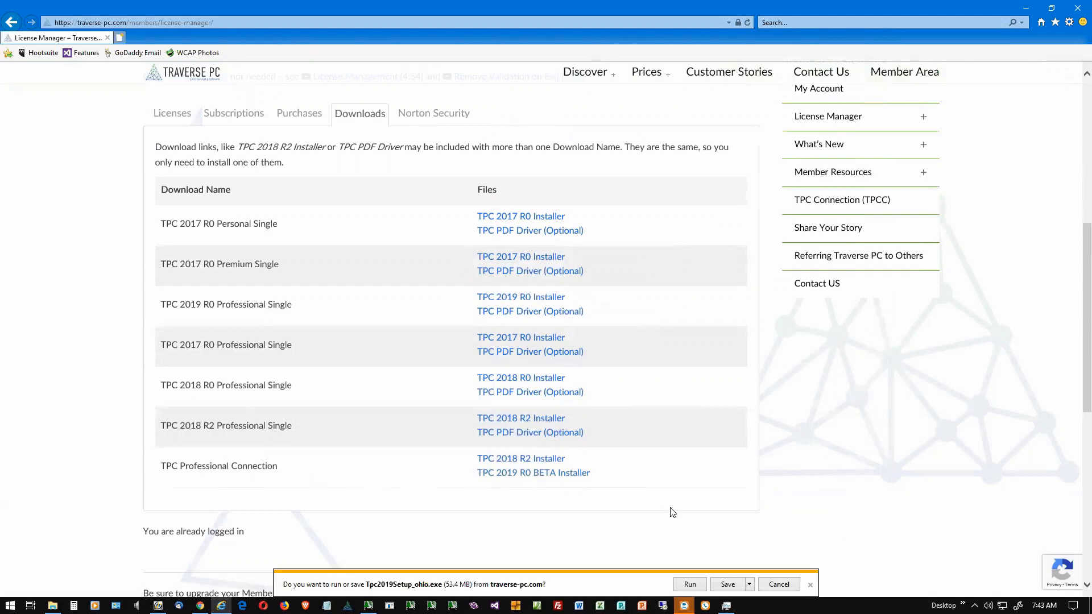
pyautogui.click(724, 584)
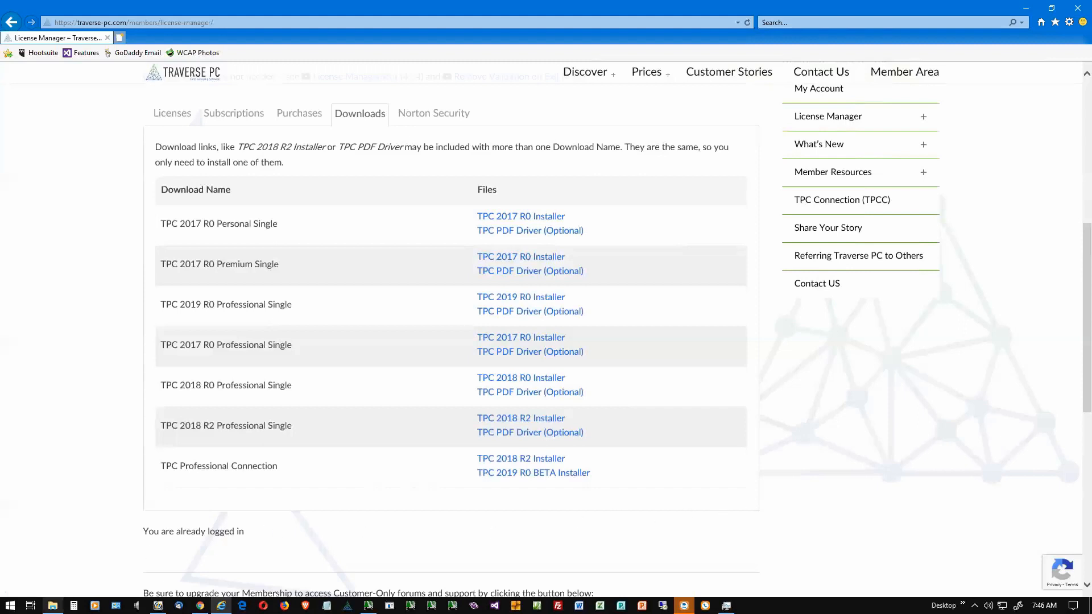
# Step: Switch to File Explorer, sort the Downloads folder by date, and launch Tpc2019Setup_ohio.exe
pyautogui.click(52, 605)
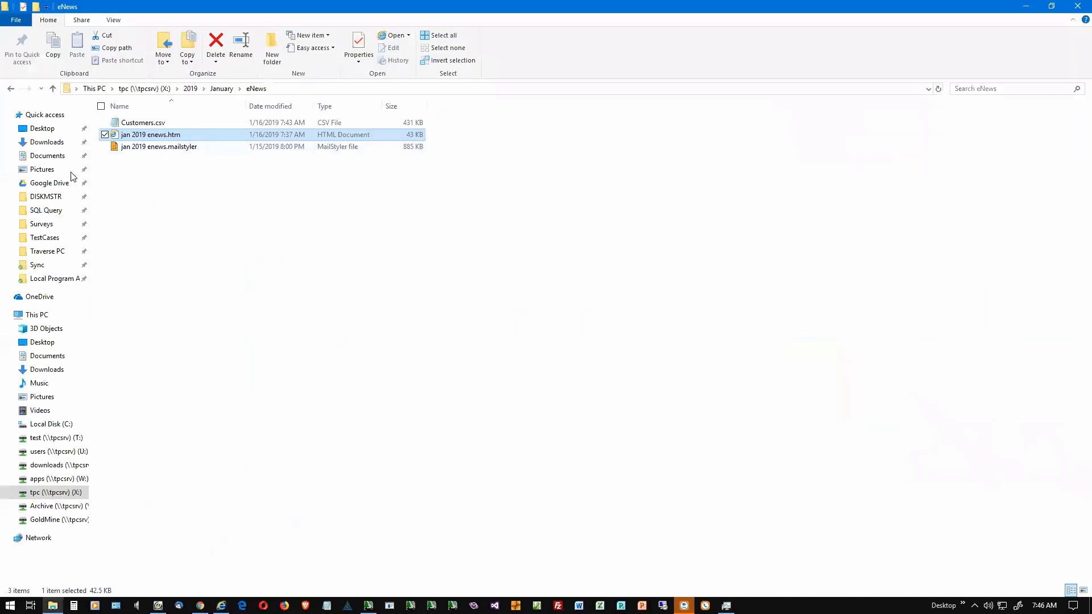
pyautogui.click(44, 146)
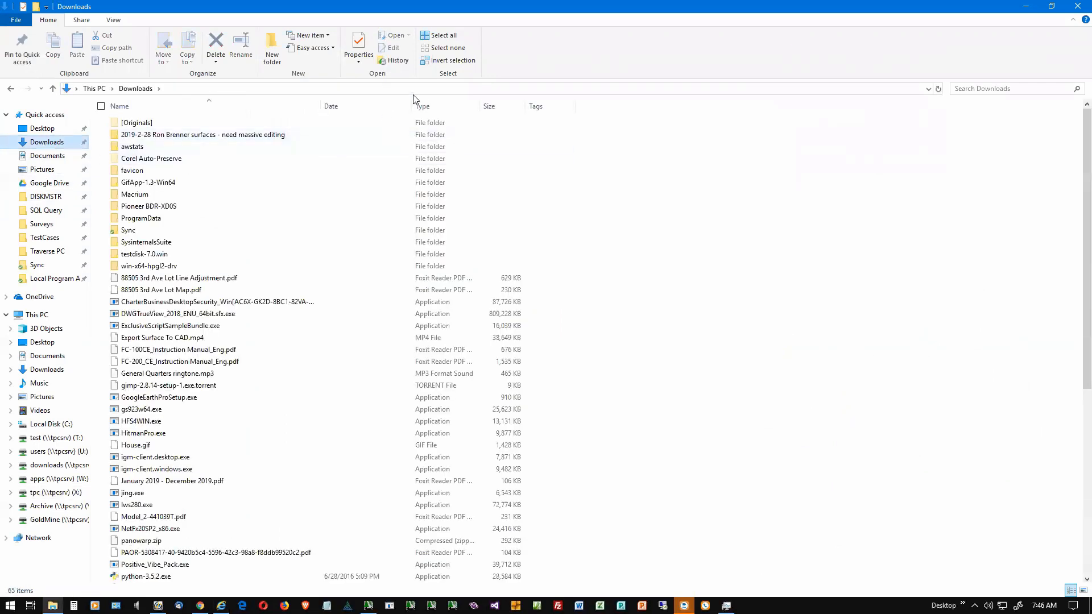
pyautogui.click(355, 108)
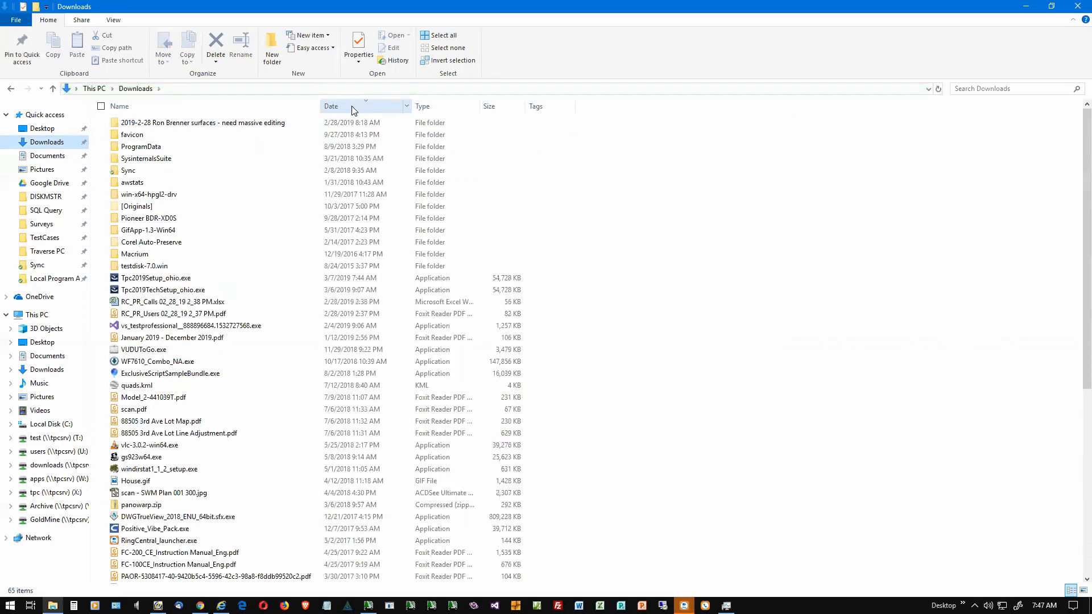
pyautogui.doubleClick(168, 281)
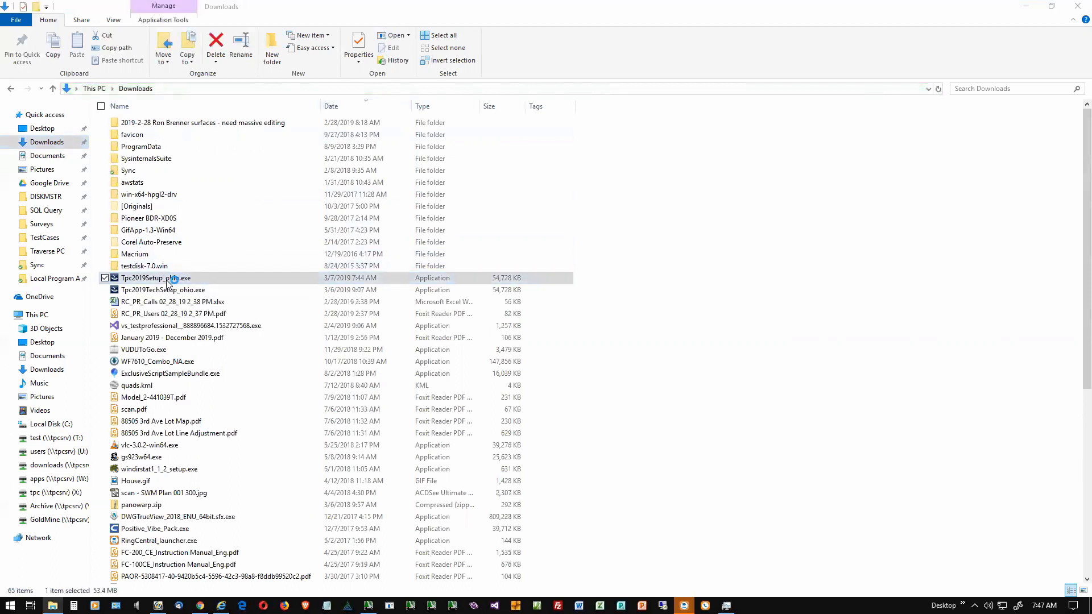
pyautogui.click(1026, 8)
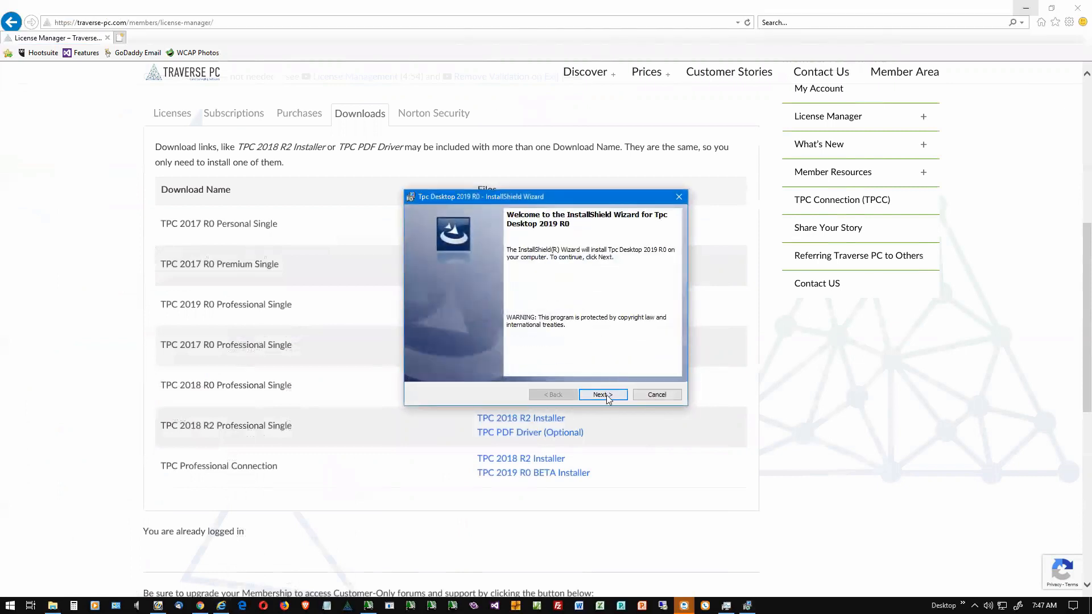
# Step: Install Tpc Desktop 2019 R0 to the default destination folder, accepting the license agreement, and finish with Launch the program enabled
pyautogui.click(603, 394)
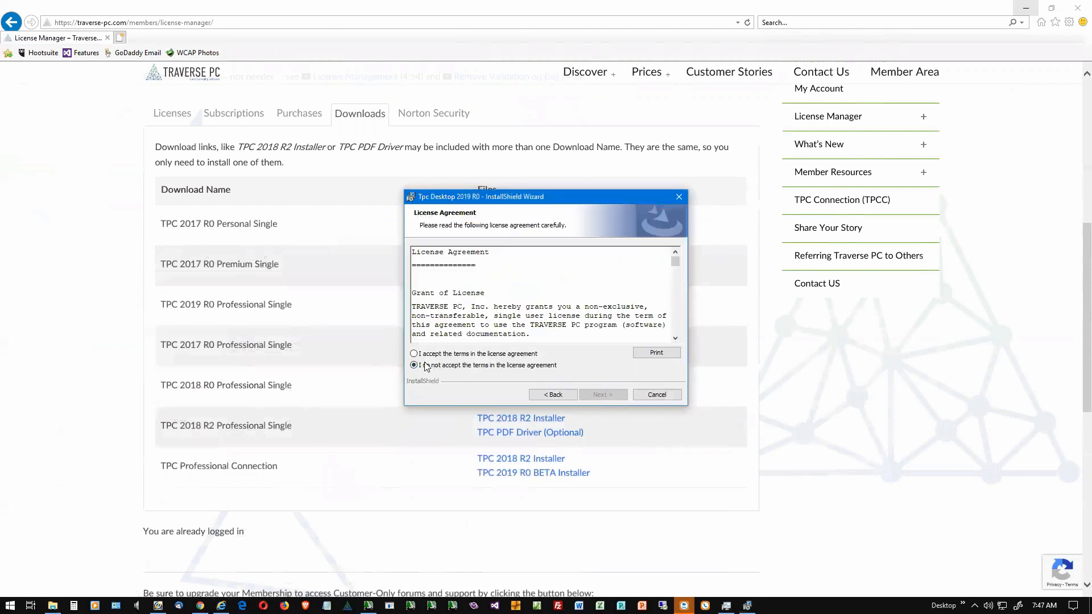
pyautogui.click(426, 353)
pyautogui.click(602, 394)
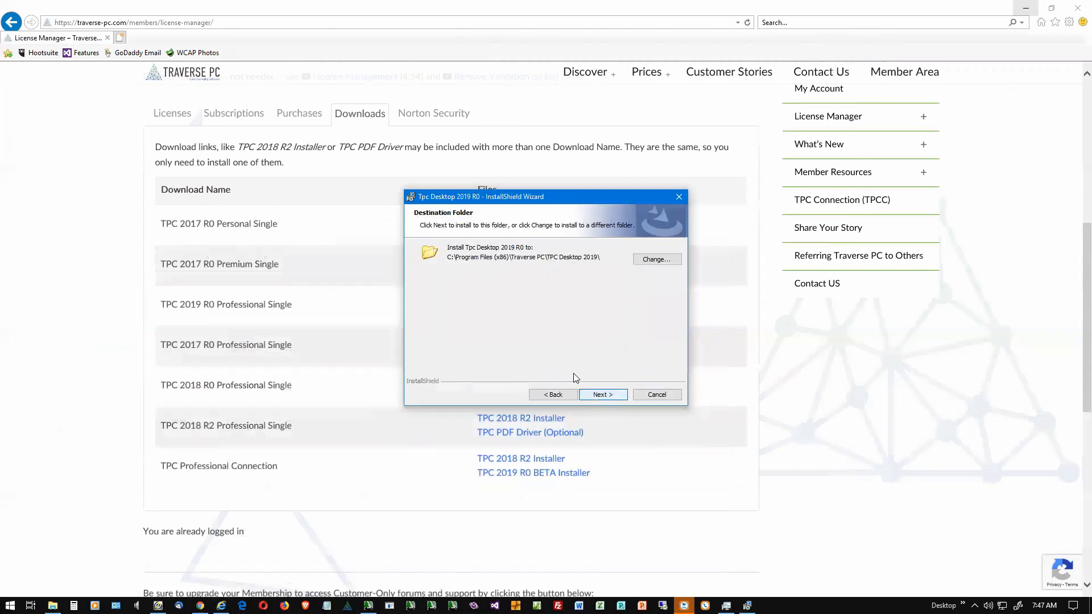
pyautogui.click(604, 395)
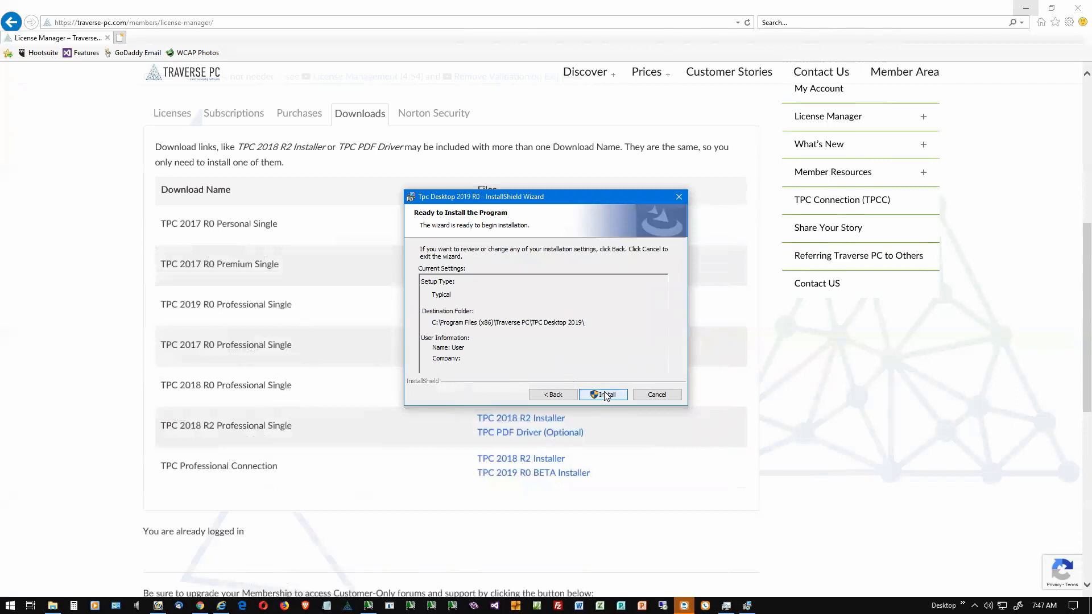
pyautogui.click(605, 396)
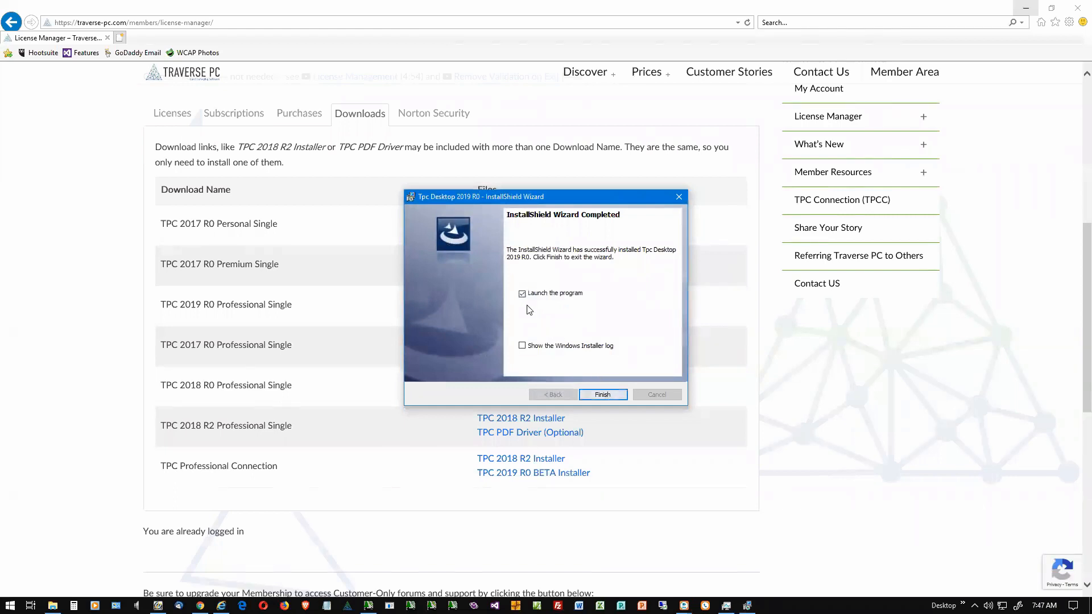
pyautogui.click(602, 395)
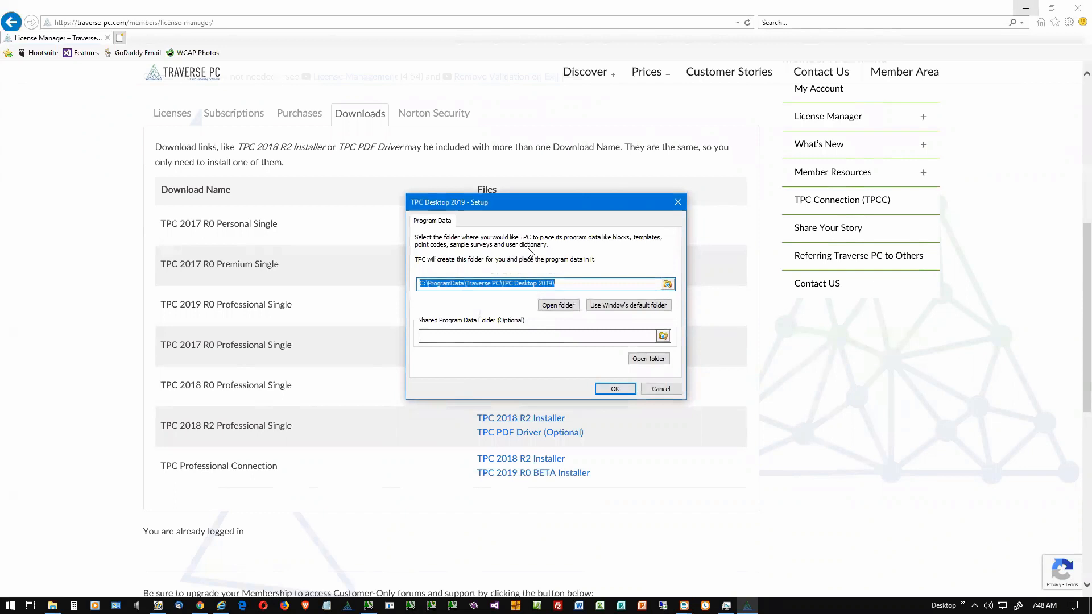
# Step: Accept the default program data and survey folders for TPC Desktop 2019, declining to copy the existing 2018 program data
pyautogui.click(613, 389)
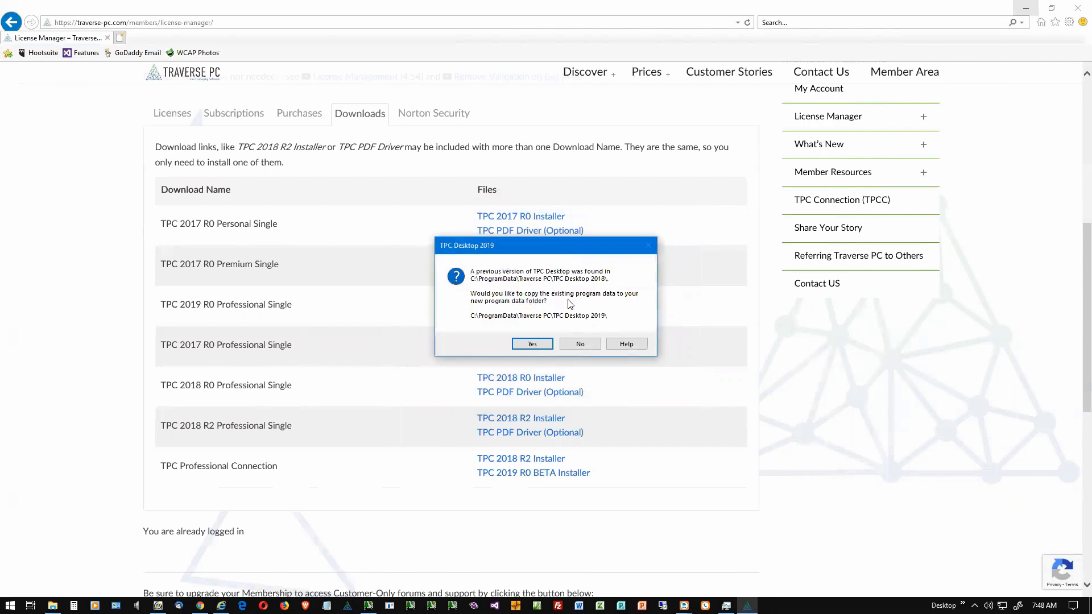
pyautogui.click(576, 344)
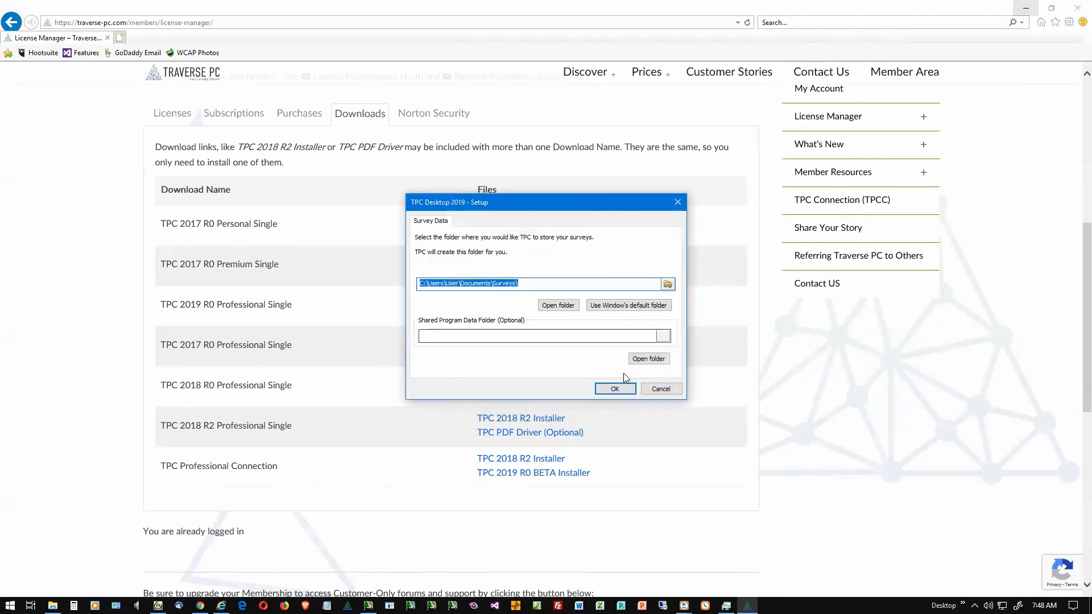
pyautogui.click(615, 389)
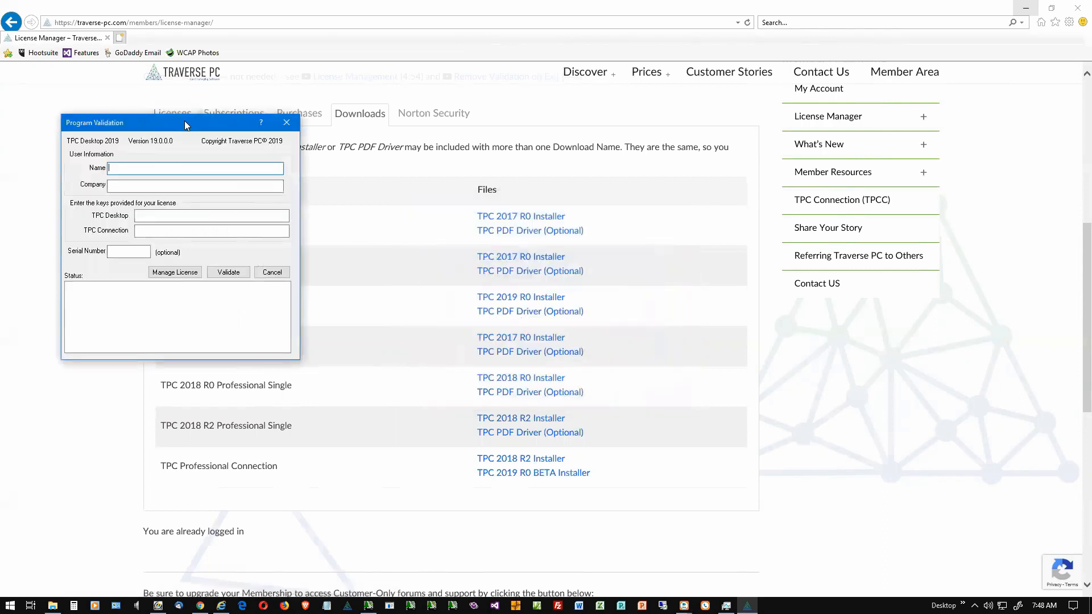
# Step: Enter the user's full name and the company name in the Program Validation user information
pyautogui.moveTo(195, 125); pyautogui.dragTo(621, 188)
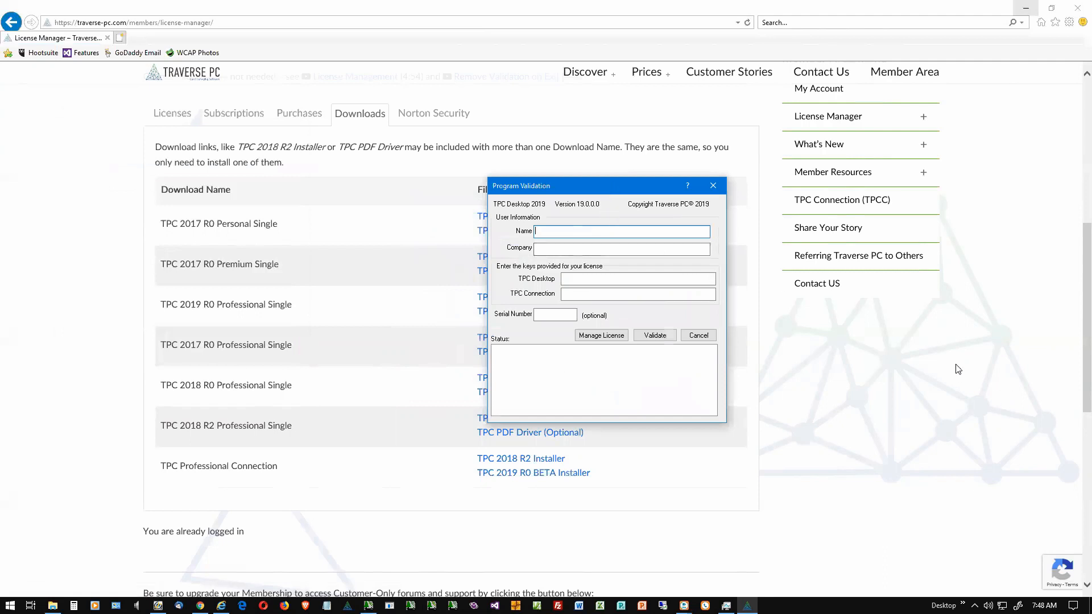
pyautogui.write('John S')
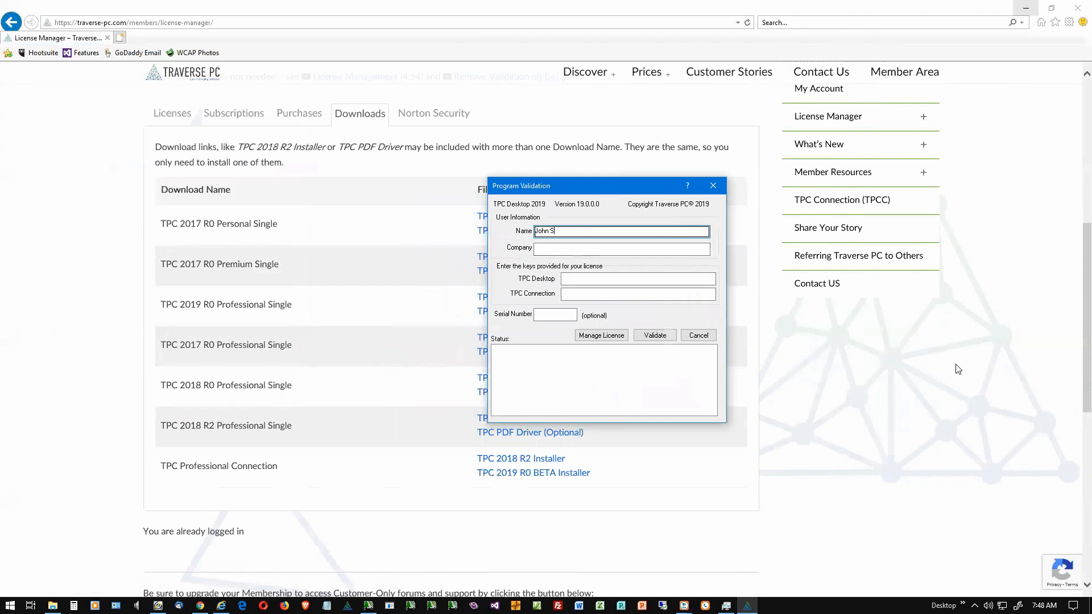
pyautogui.write('mith')
pyautogui.press('Tab')
pyautogui.write('J')
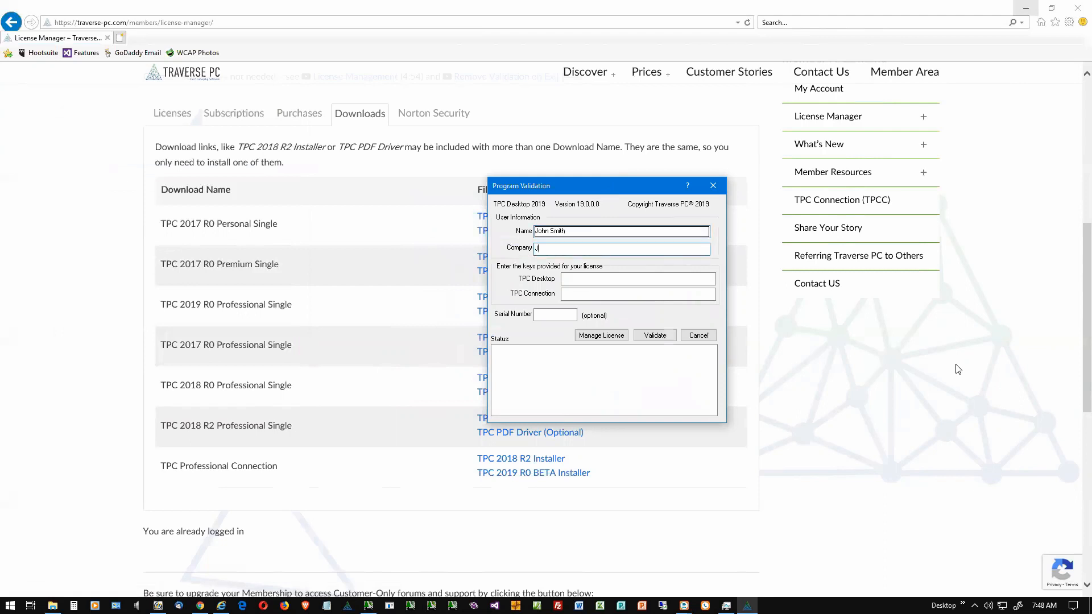
pyautogui.write('ohn Smith')
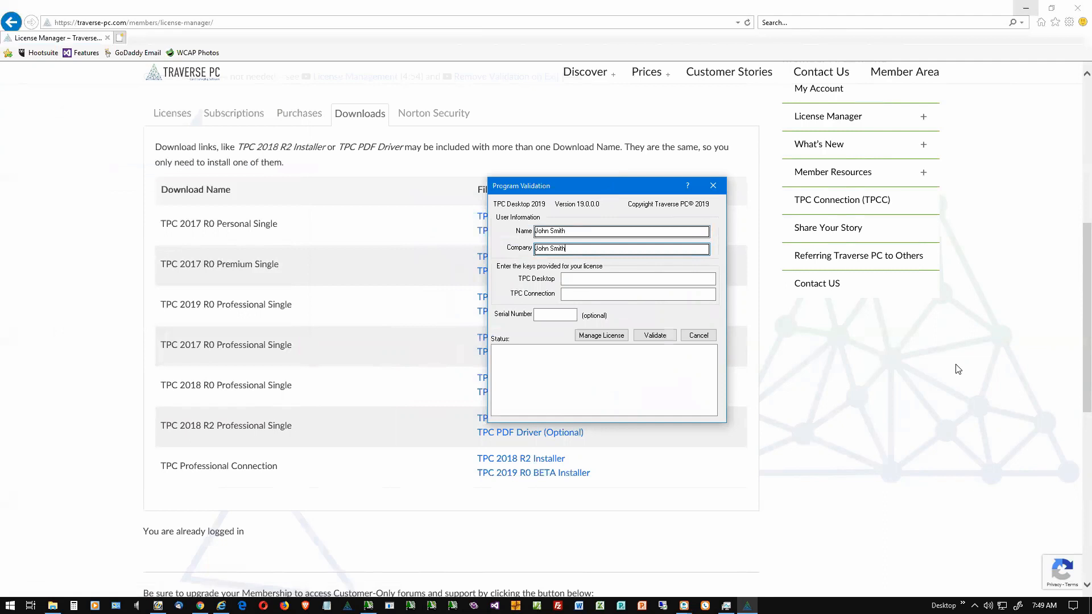
pyautogui.write(' Land Surveying')
# Step: Copy the TPC Professional Connection – Single license key from the Licenses list in the online License Manager
pyautogui.click(171, 115)
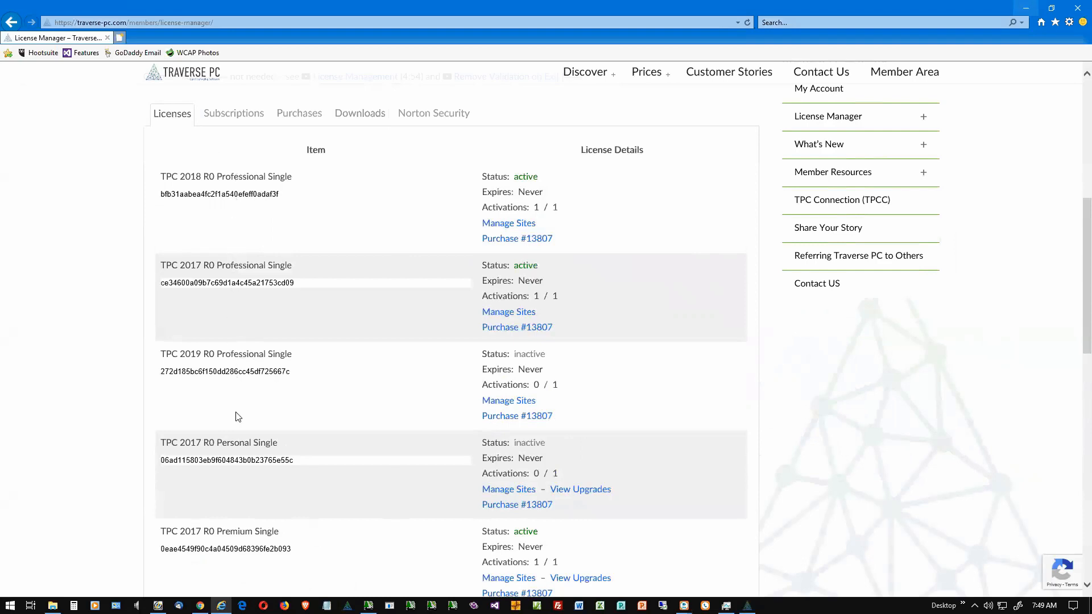
pyautogui.scroll(-4, 241, 491)
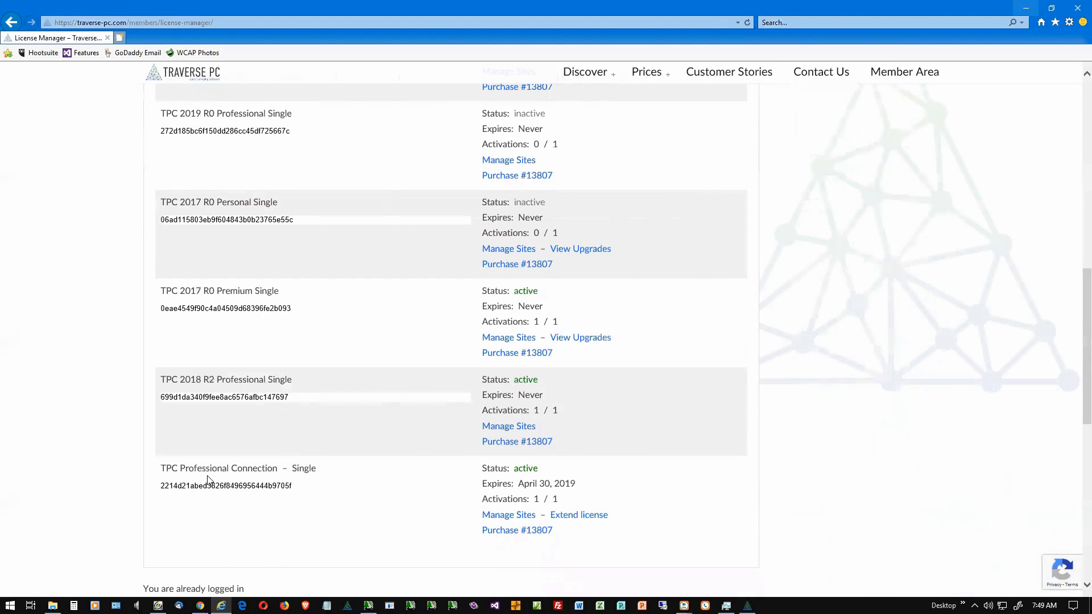
pyautogui.click(236, 492)
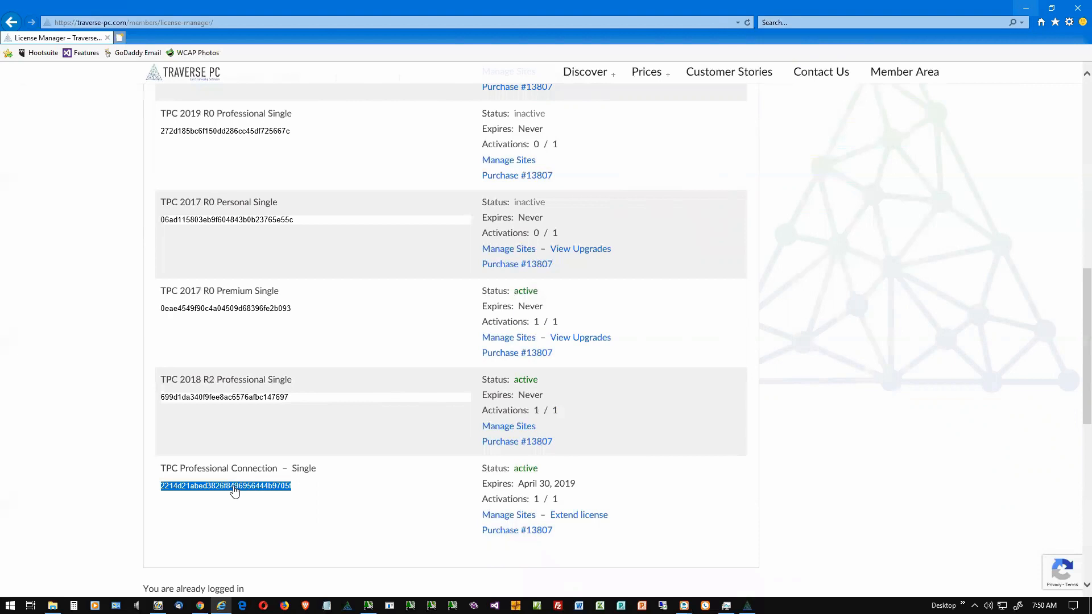
pyautogui.rightClick(235, 490)
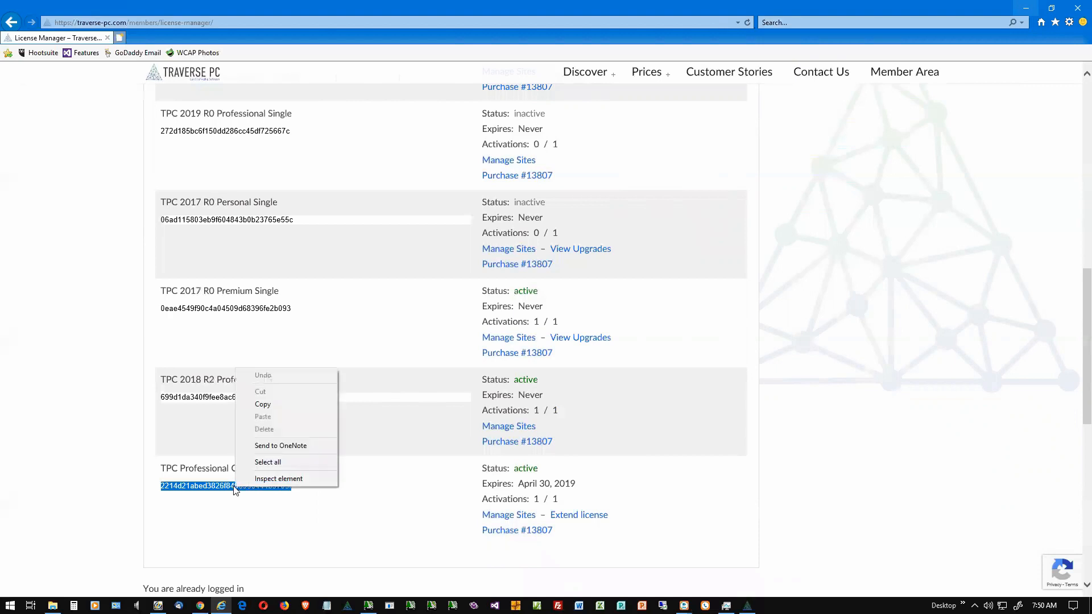
pyautogui.click(263, 404)
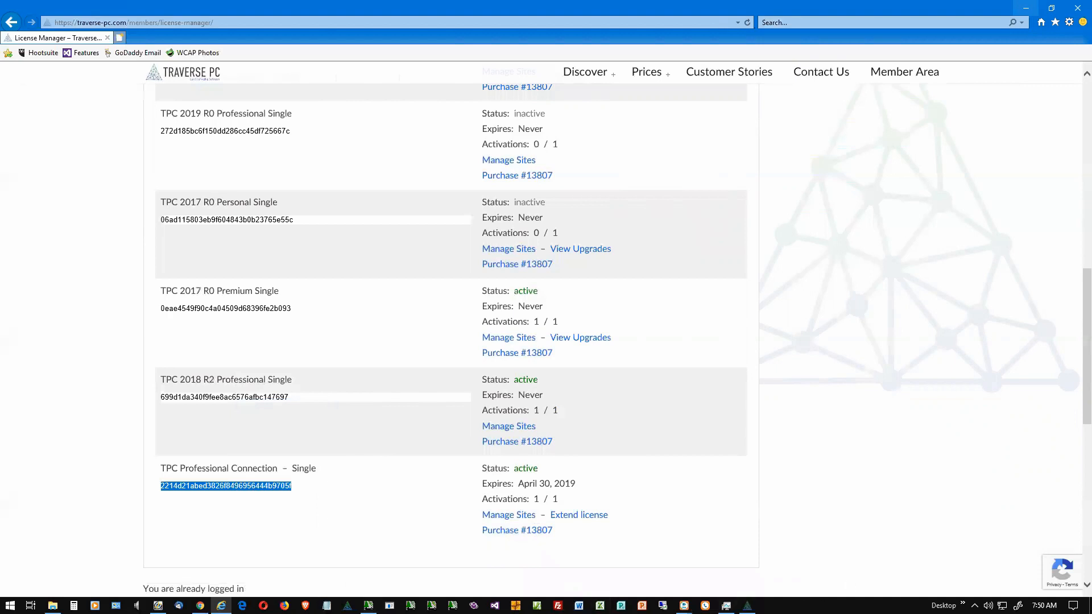
# Step: Return to the Program Validation dialog and paste the copied license key into the TPC Connection field
pyautogui.click(747, 606)
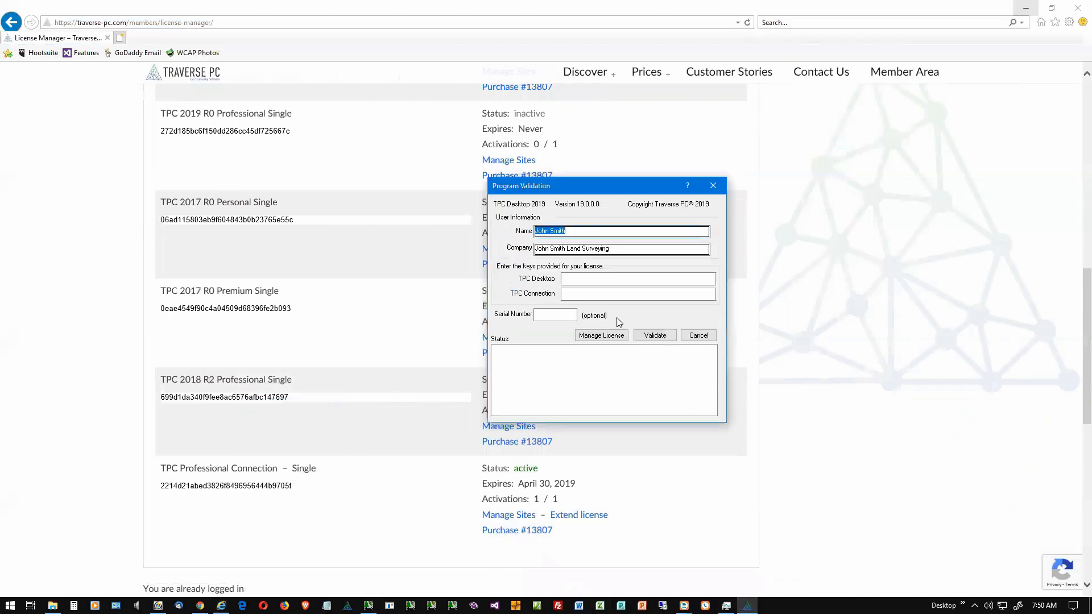
pyautogui.click(577, 294)
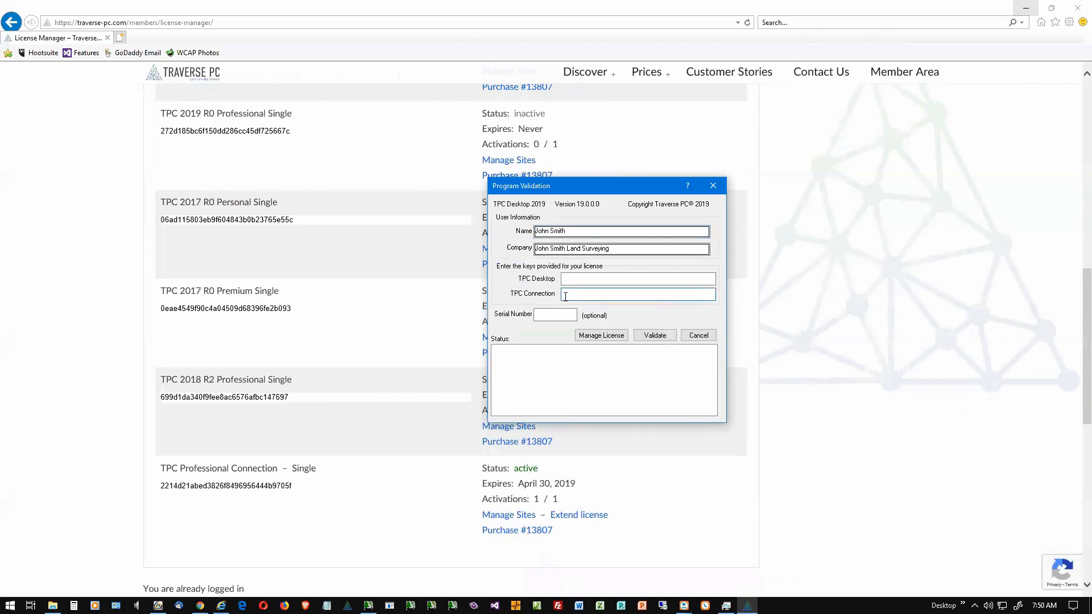
pyautogui.rightClick(564, 296)
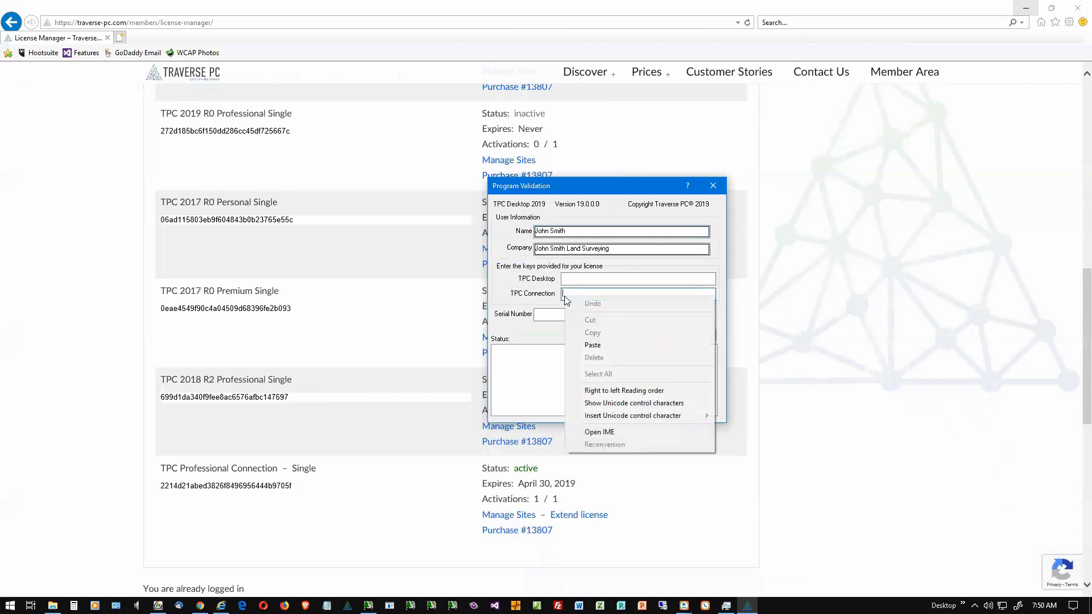
pyautogui.click(592, 345)
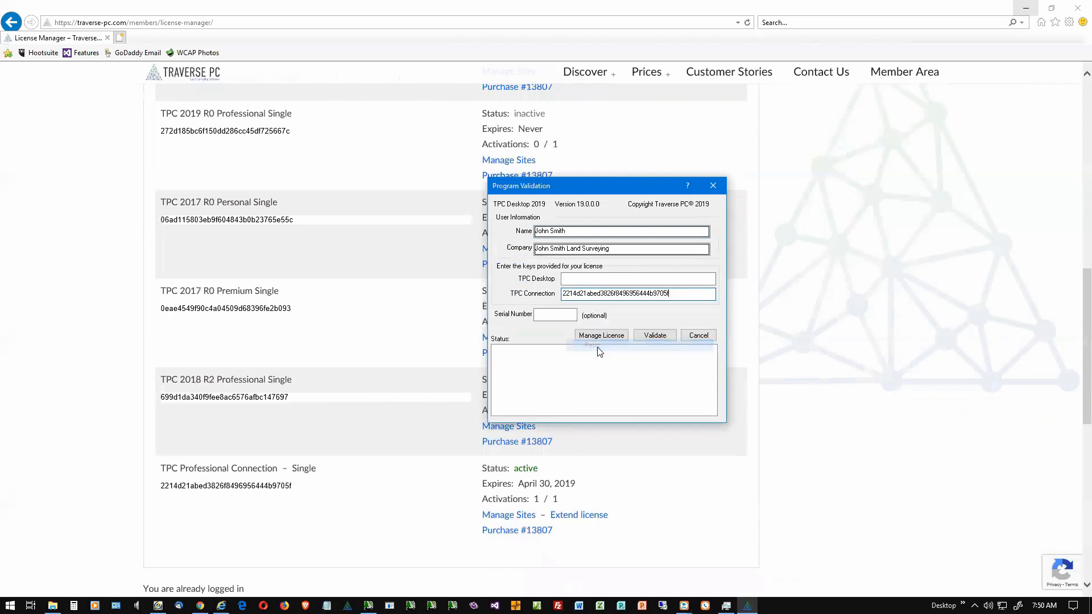
# Step: Validate the license, dismiss the validation and software update notices, and maximize the TPC Desktop 2019 window
pyautogui.click(654, 337)
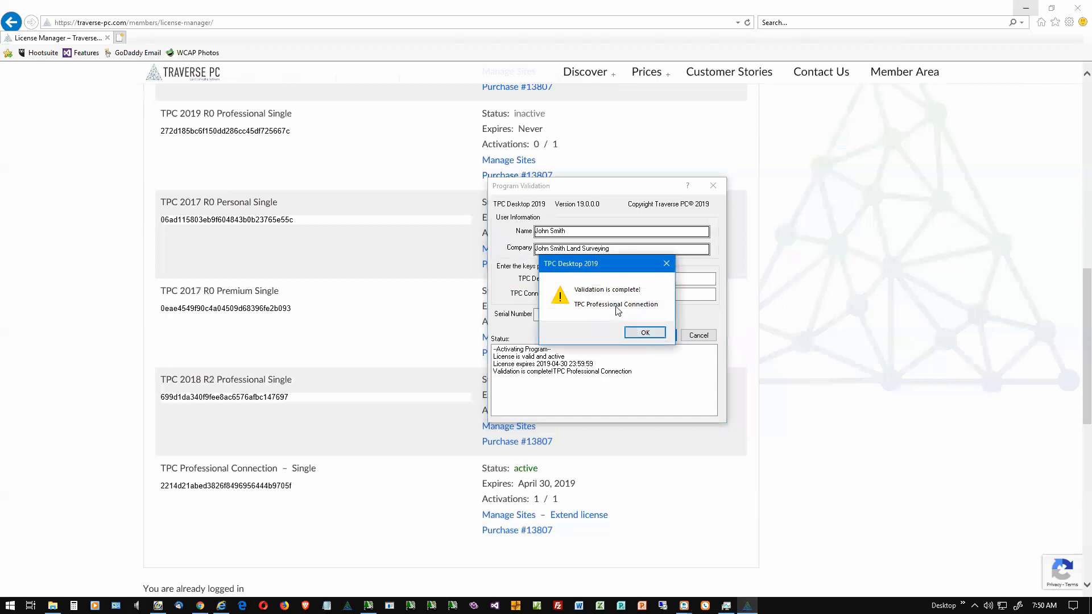
pyautogui.click(646, 334)
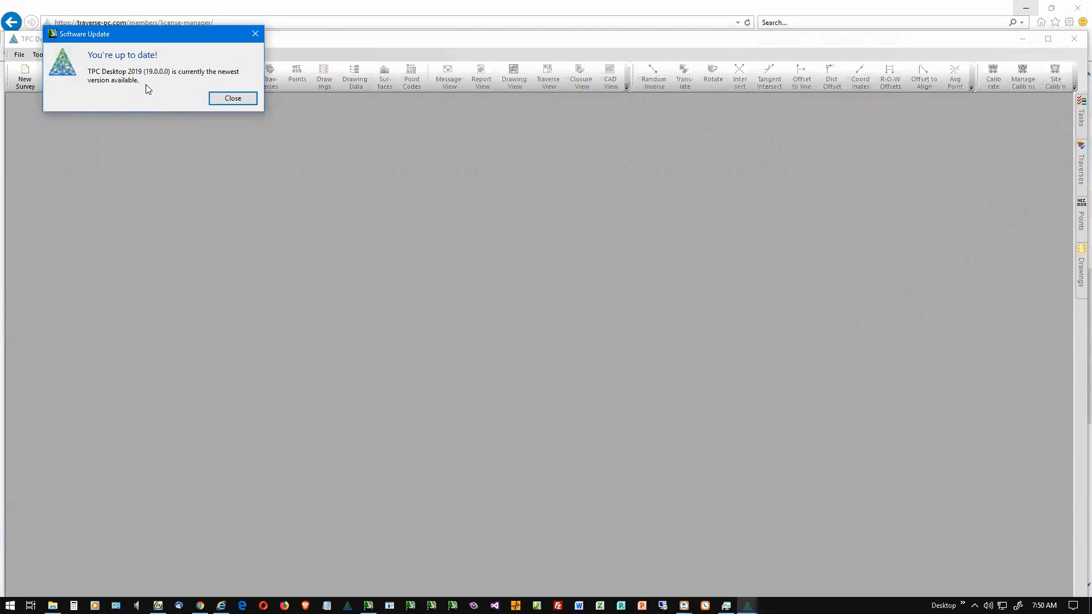
pyautogui.click(230, 99)
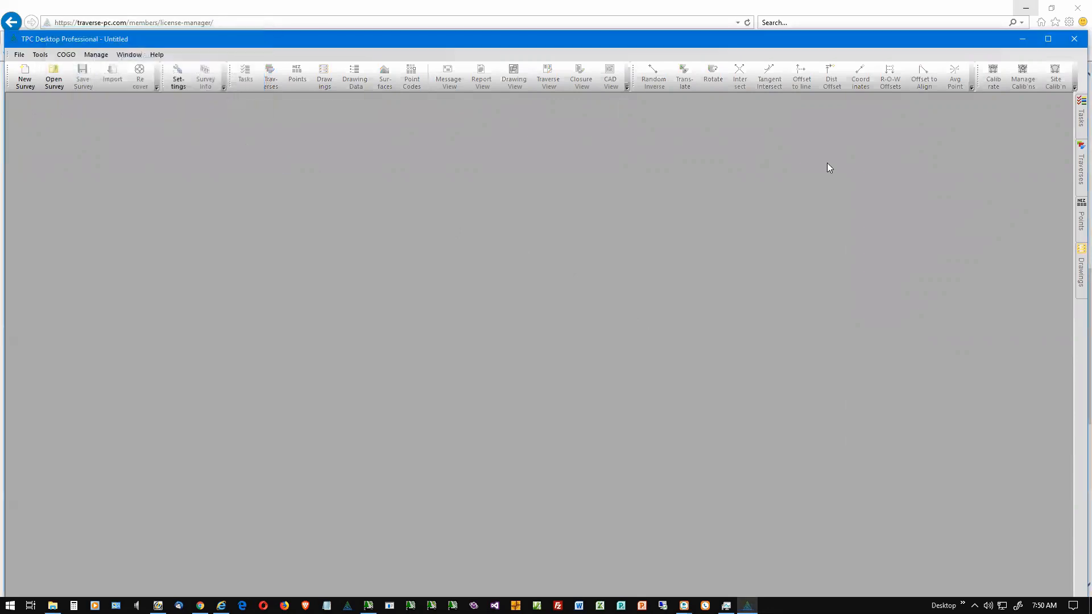
pyautogui.click(1046, 39)
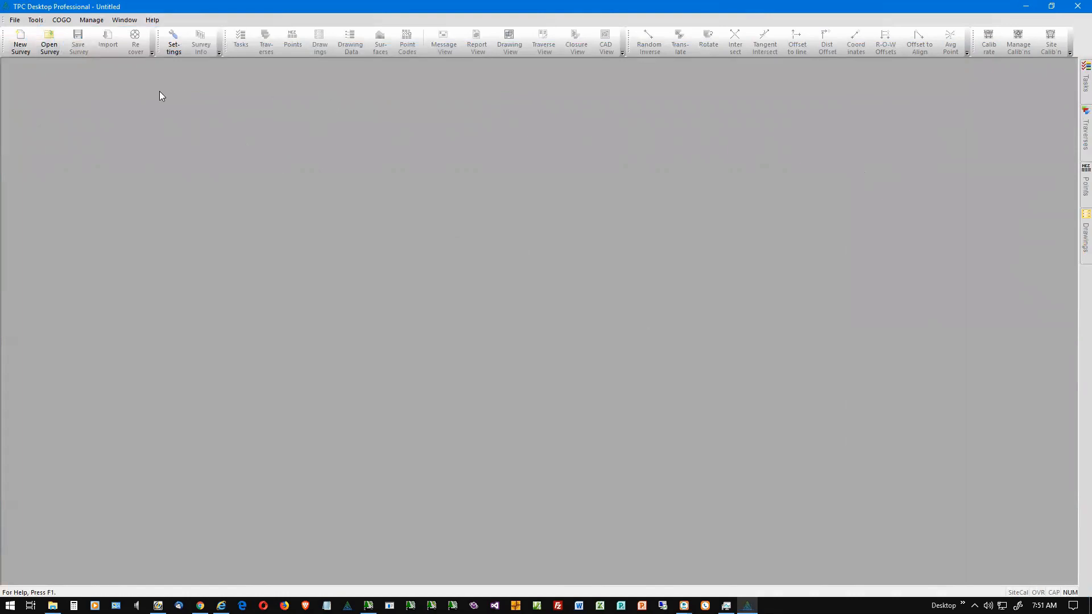
# Step: Enable Remove validation when TPC closes in the Support section of the program settings
pyautogui.click(174, 47)
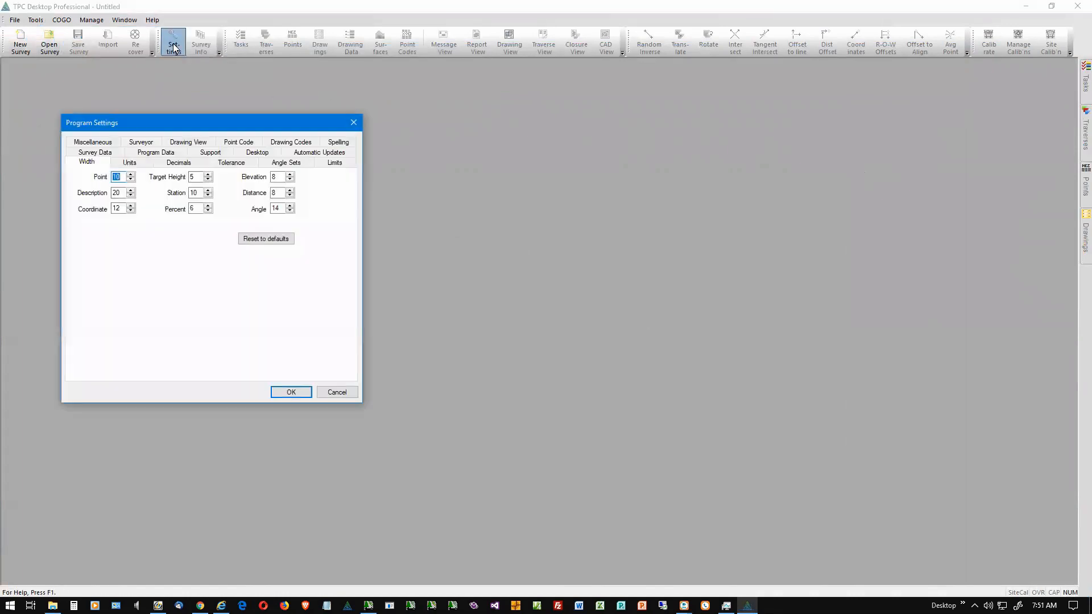
pyautogui.click(210, 154)
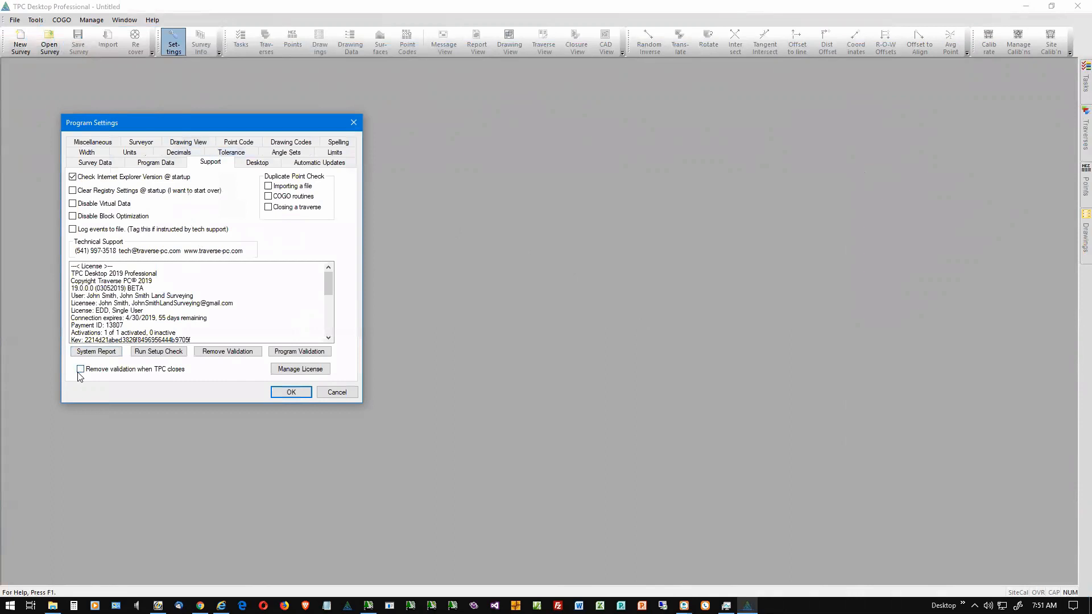
pyautogui.click(81, 370)
# Step: Switch to the License Manager in the browser and close the other open TPC Desktop instance
pyautogui.moveTo(222, 604)
pyautogui.click(293, 580)
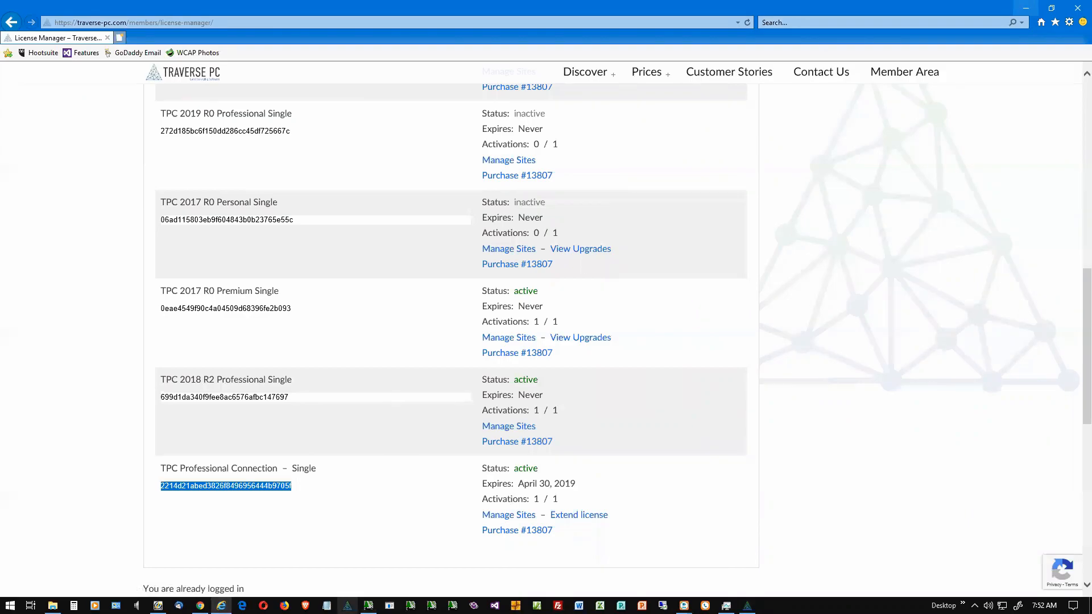
pyautogui.click(368, 606)
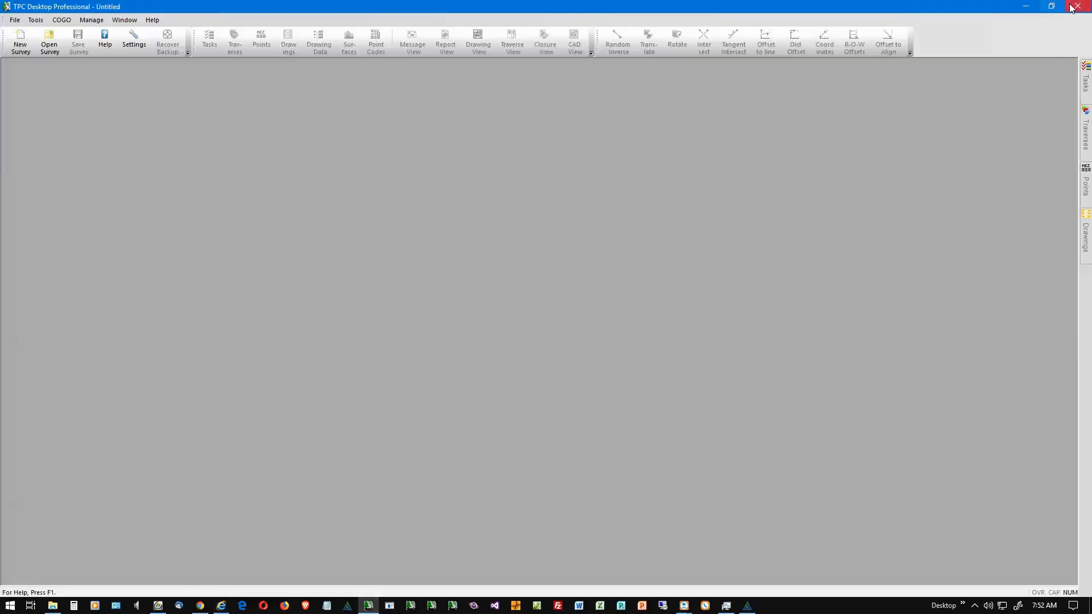
pyautogui.click(1075, 7)
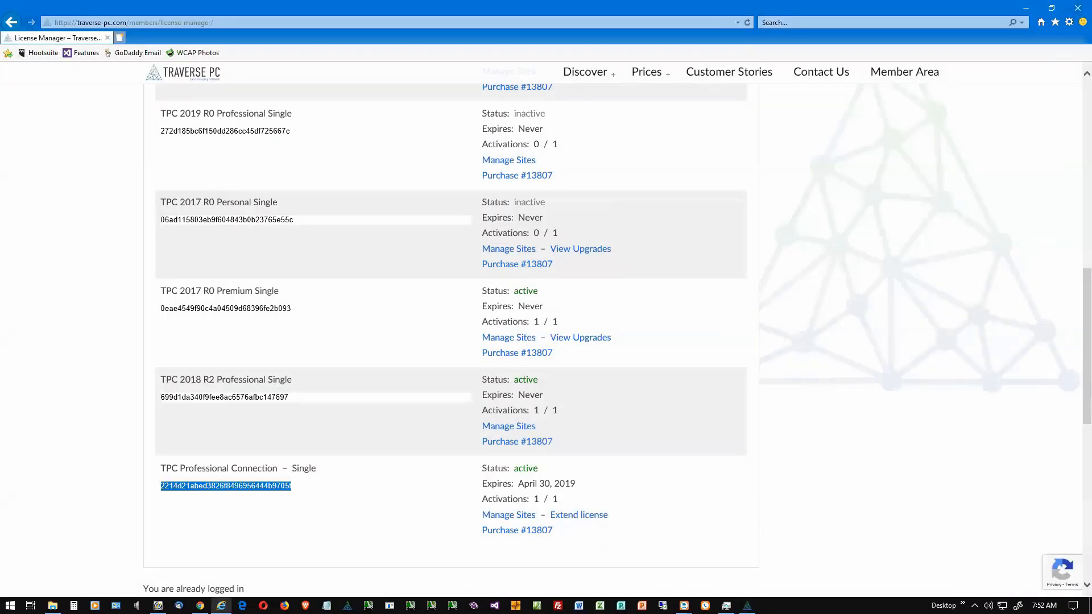
# Step: Return to TPC Desktop 2019, accept the program settings and exit the program
pyautogui.click(747, 605)
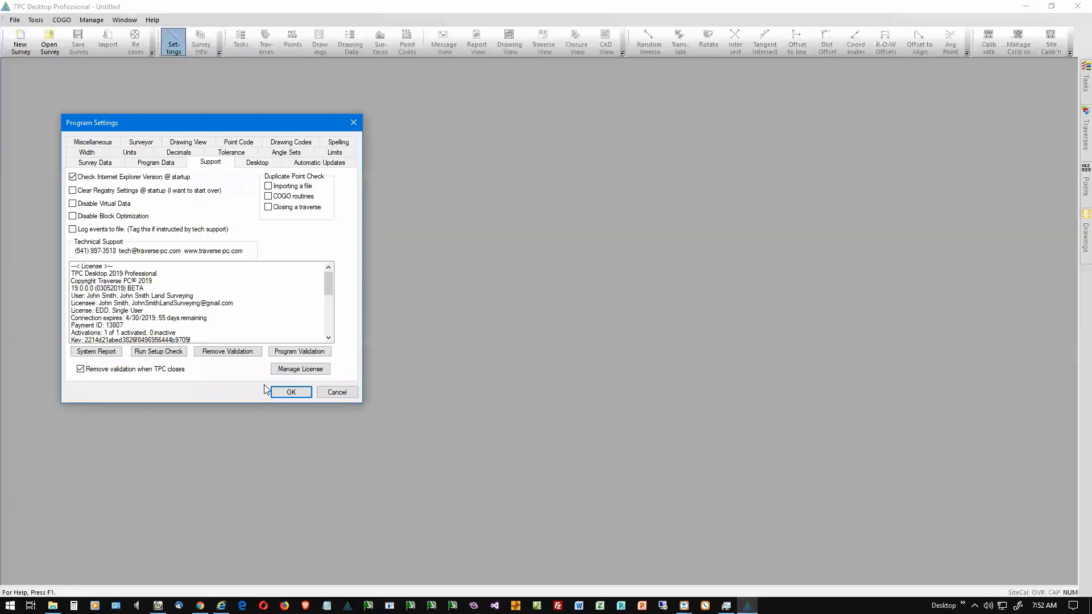
pyautogui.click(291, 392)
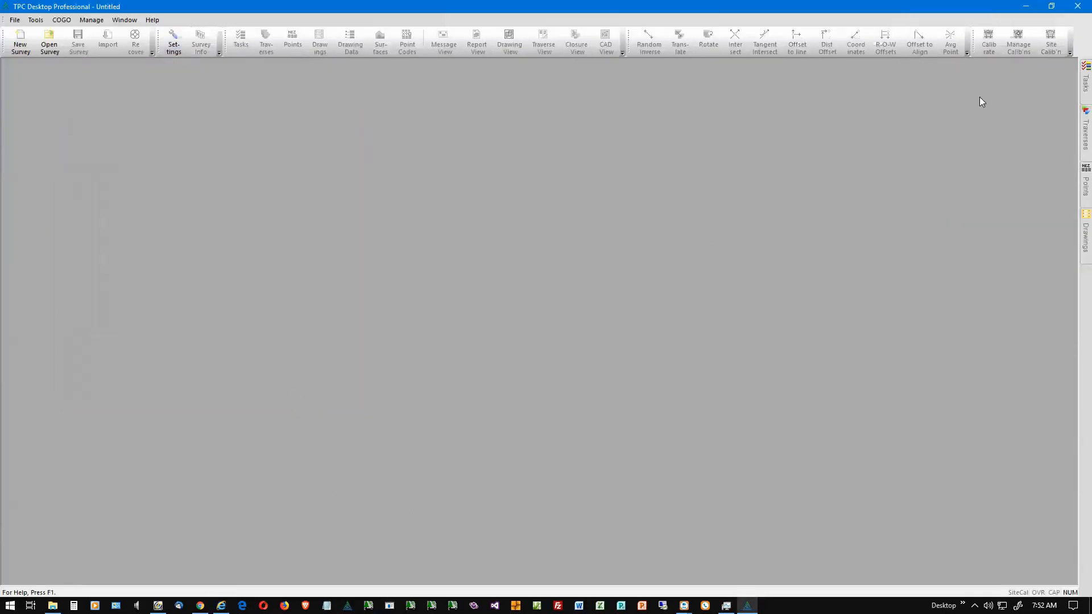
pyautogui.click(1076, 7)
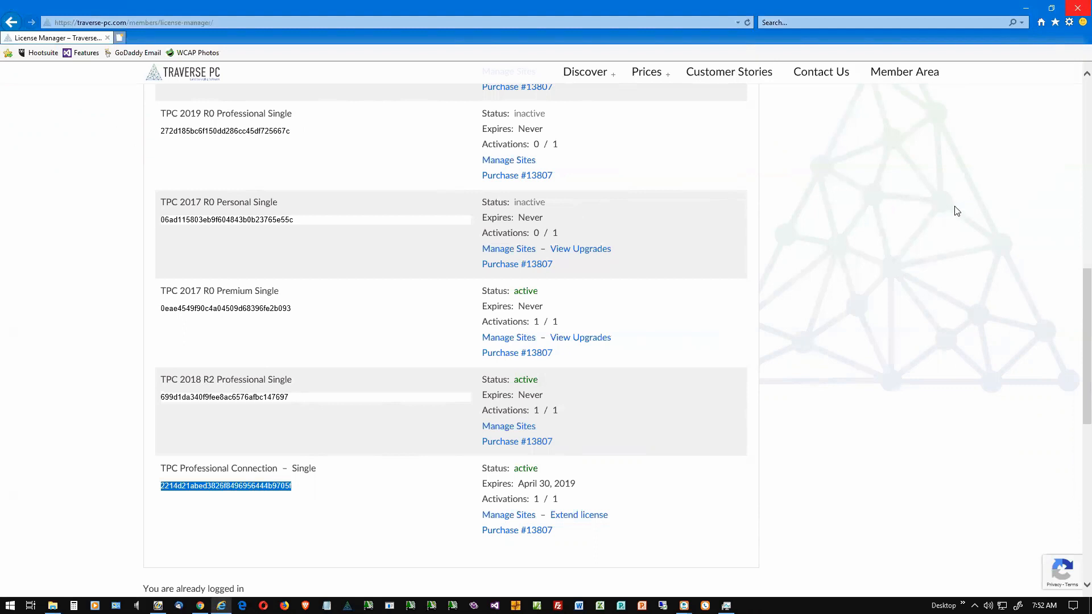
# Step: Refresh the License Manager page and check the status and activations of the TPC Professional Connection license
pyautogui.press('F5')
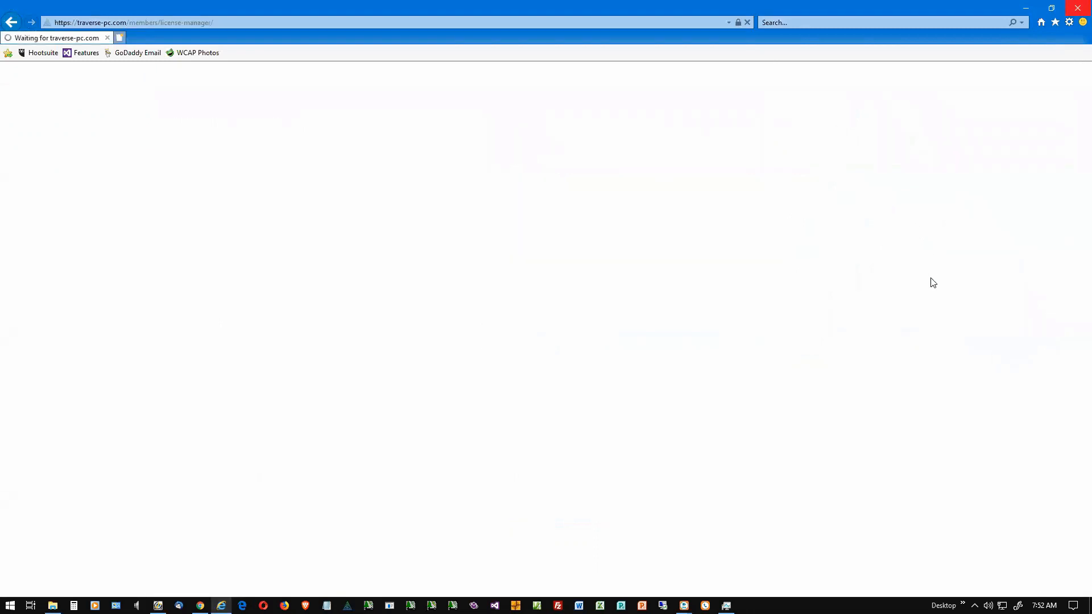
pyautogui.scroll(-5, 917, 337)
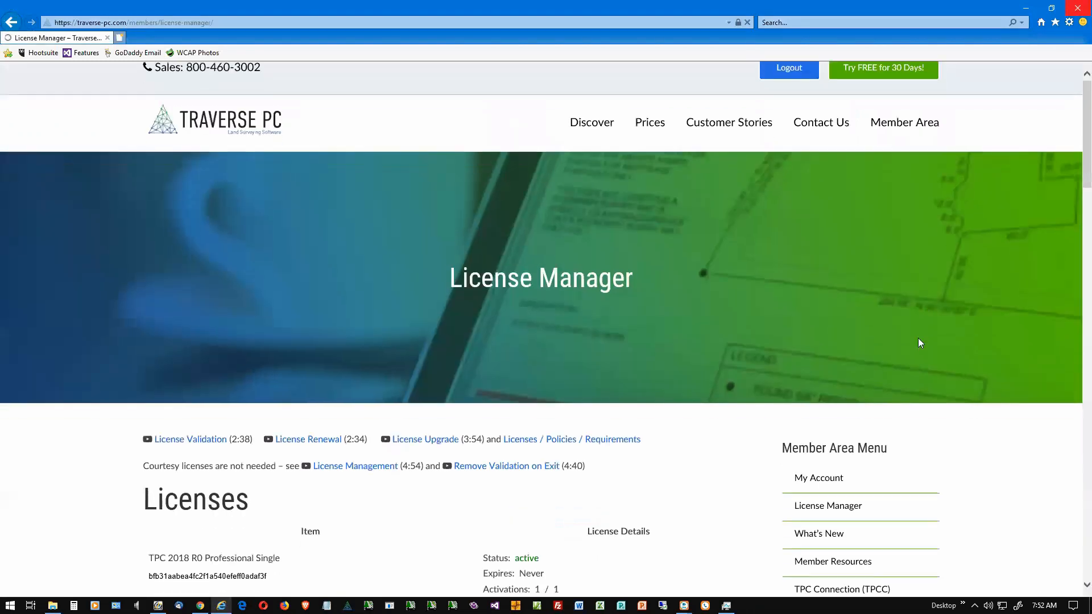
pyautogui.scroll(-7, 918, 341)
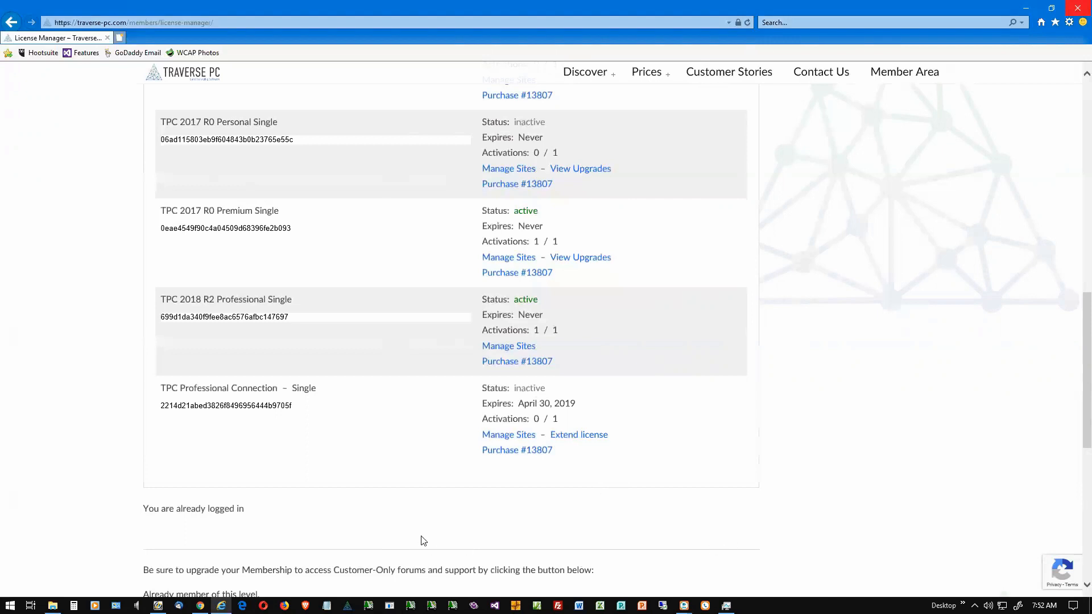
# Step: Relaunch TPC Desktop 2019 and recheck the TPC Professional Connection activation on the refreshed License Manager page in the browser
pyautogui.click(347, 605)
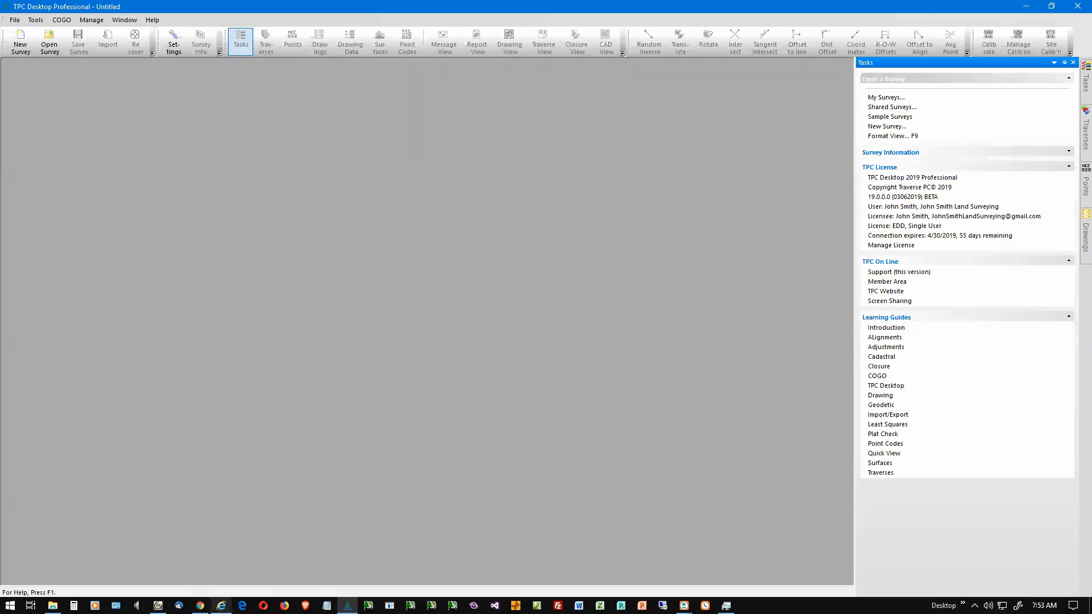
pyautogui.click(221, 605)
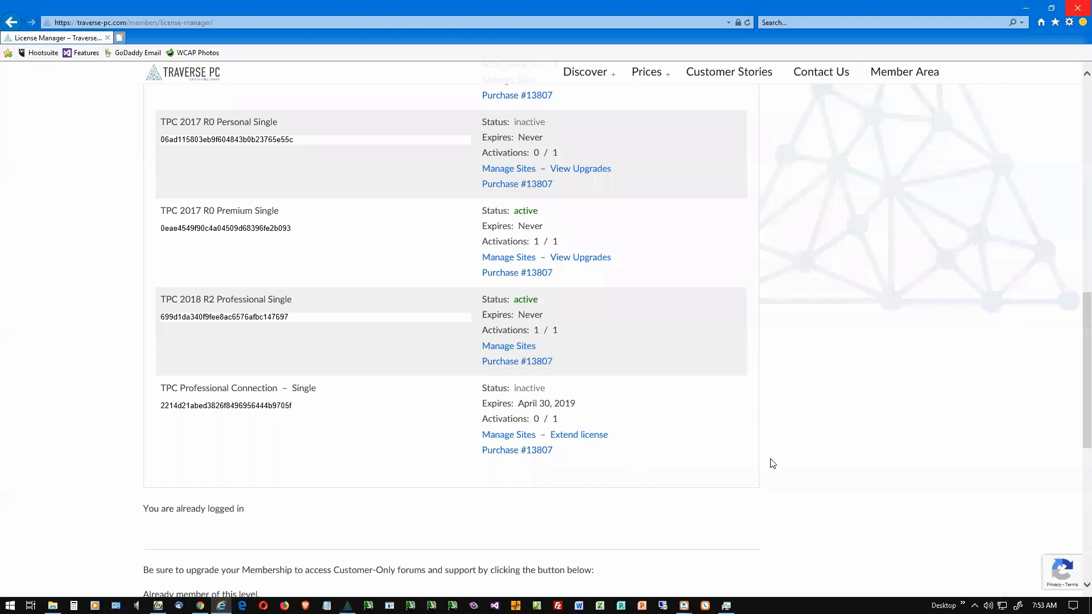
pyautogui.press('F5')
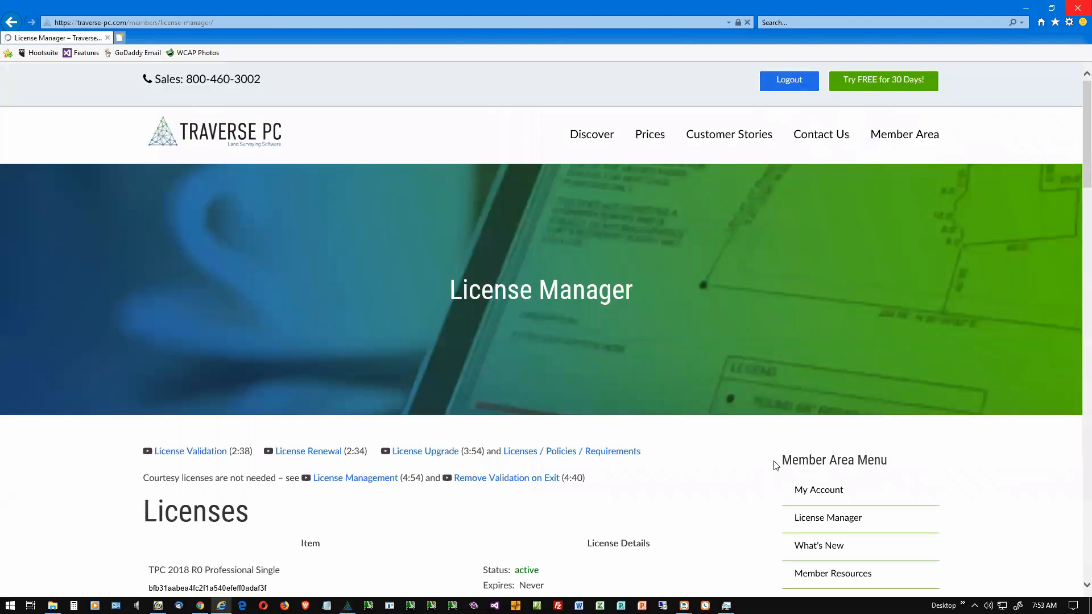
pyautogui.scroll(-13, 776, 463)
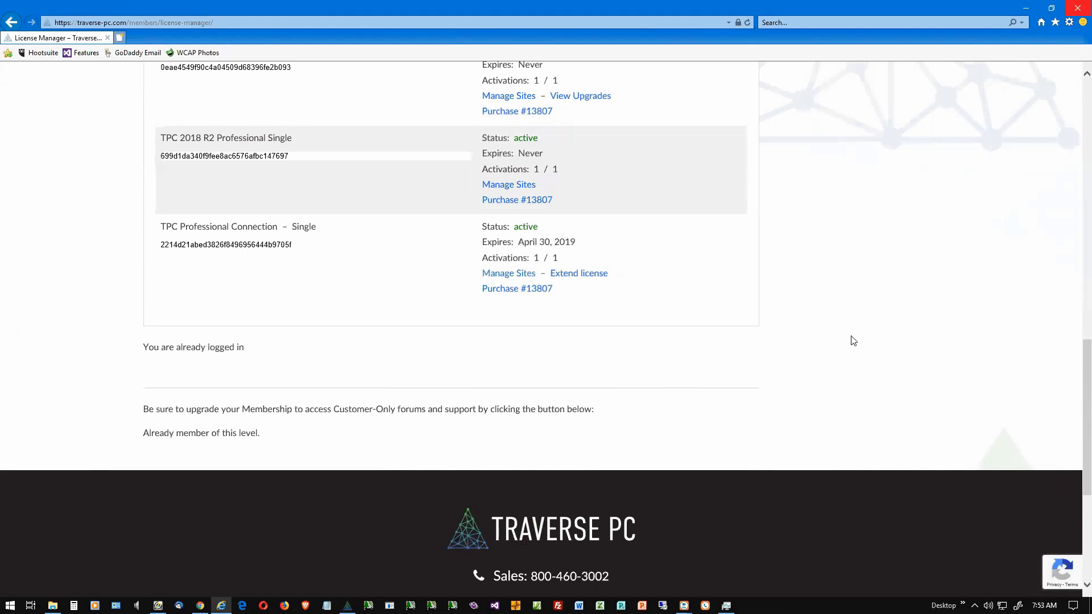
# Step: Open the License Manager downloads and examine the installers offered for TPC Professional Connection
pyautogui.scroll(10, 850, 340)
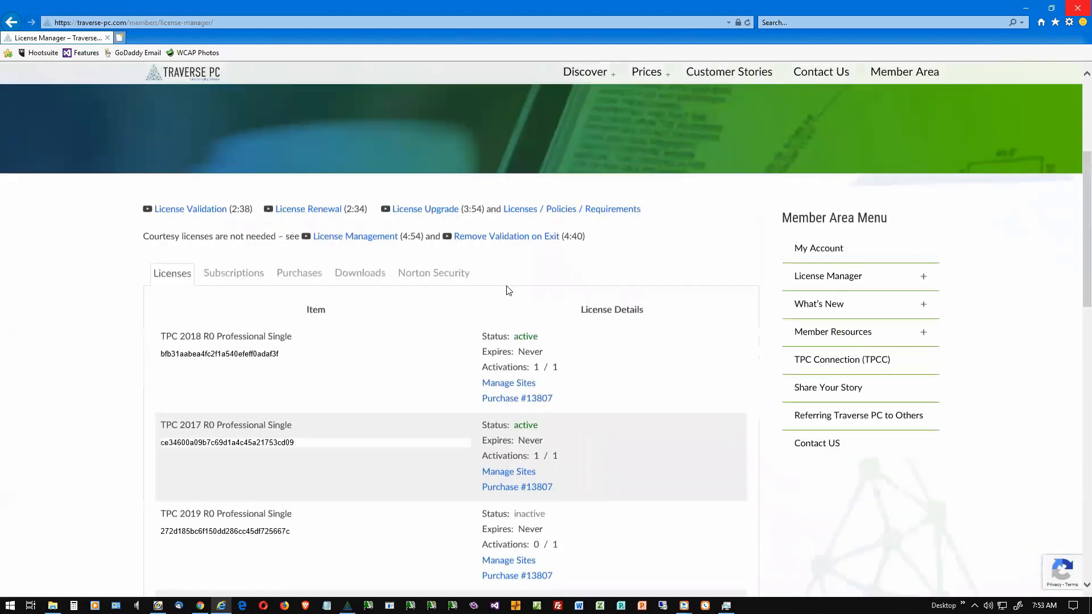
pyautogui.click(360, 275)
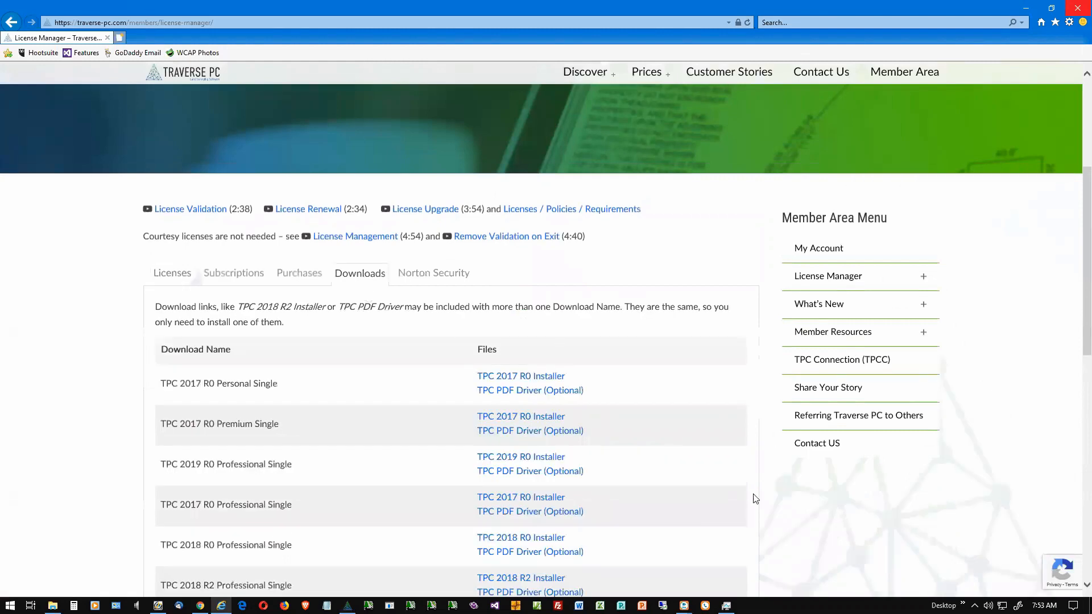
pyautogui.scroll(-5, 777, 509)
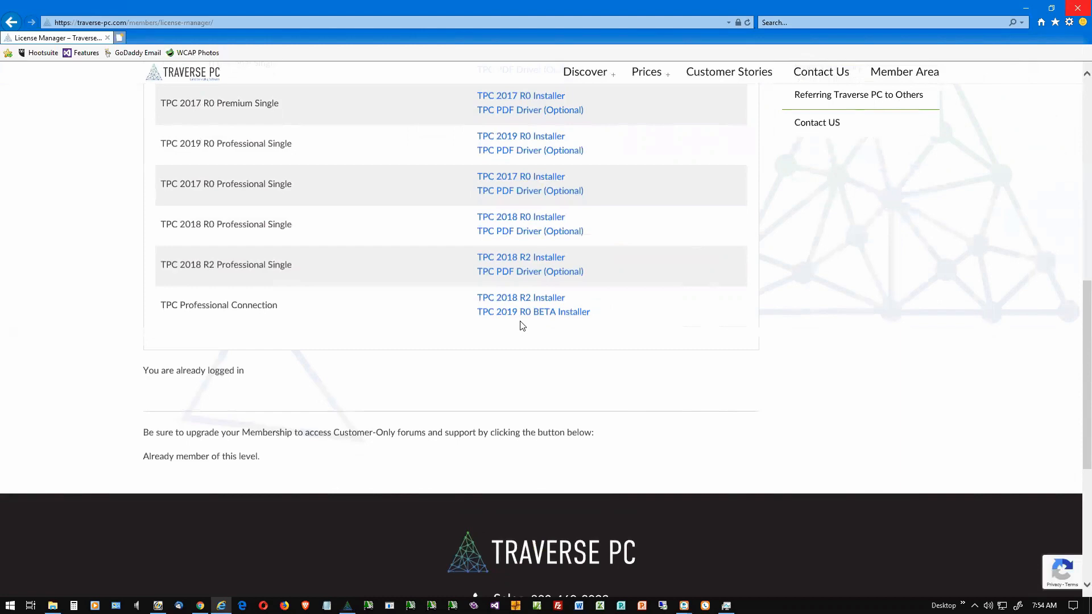
# Step: Switch back to TPC Desktop 2019 and view the Tasks pane
pyautogui.click(348, 605)
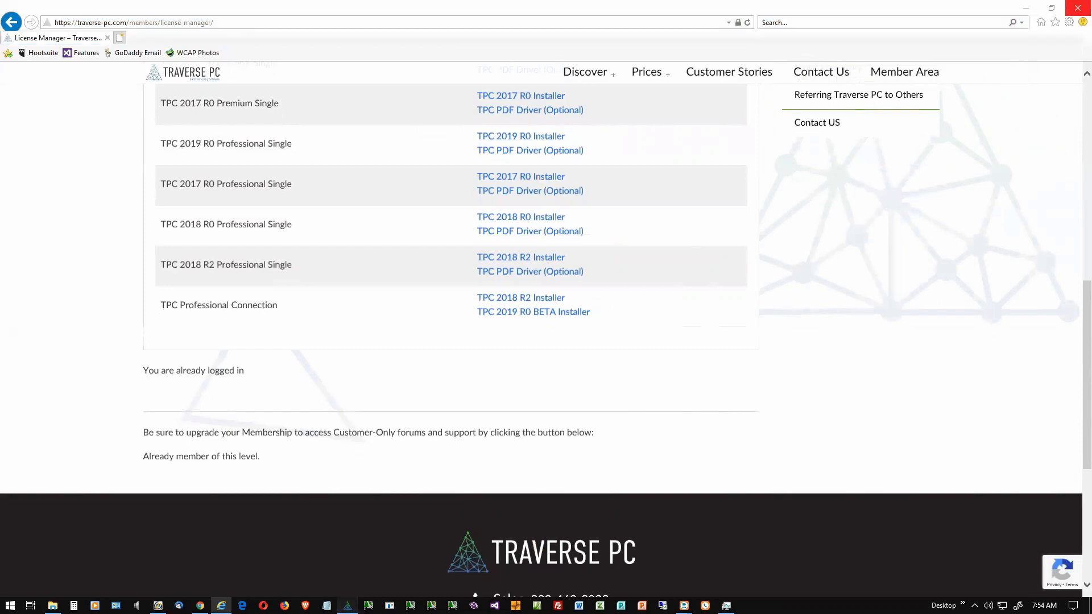
pyautogui.moveTo(1077, 92)
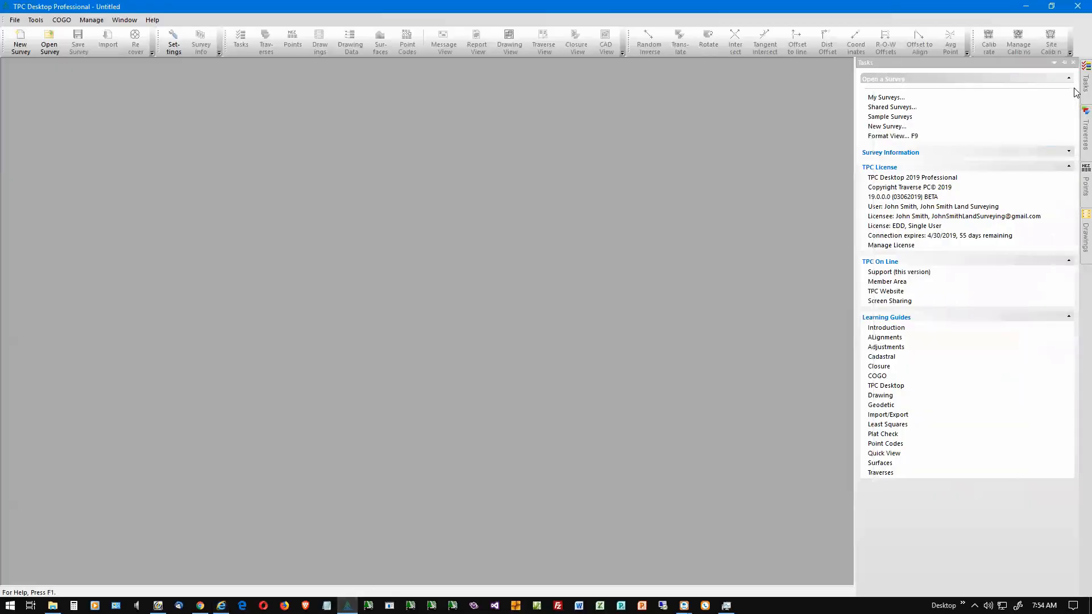